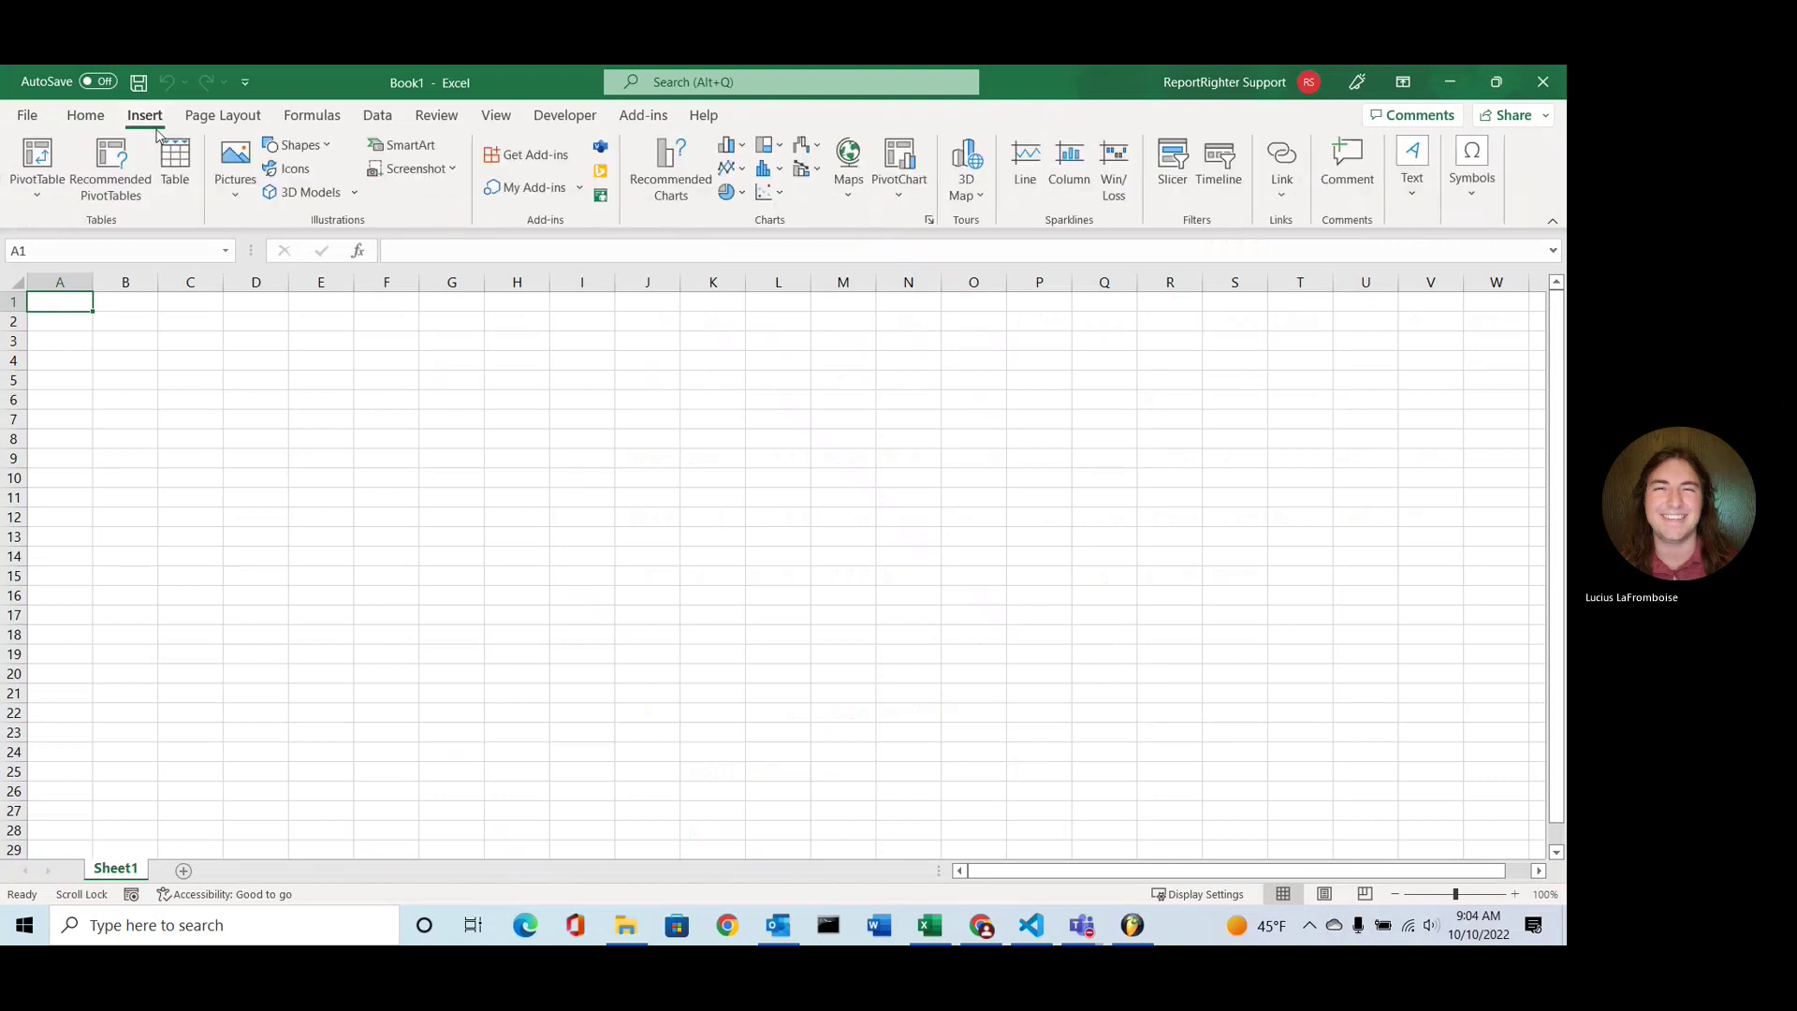
# - Search the Office add-in store for RevTracker from Insert > My Add-ins
pyautogui.click(541, 188)
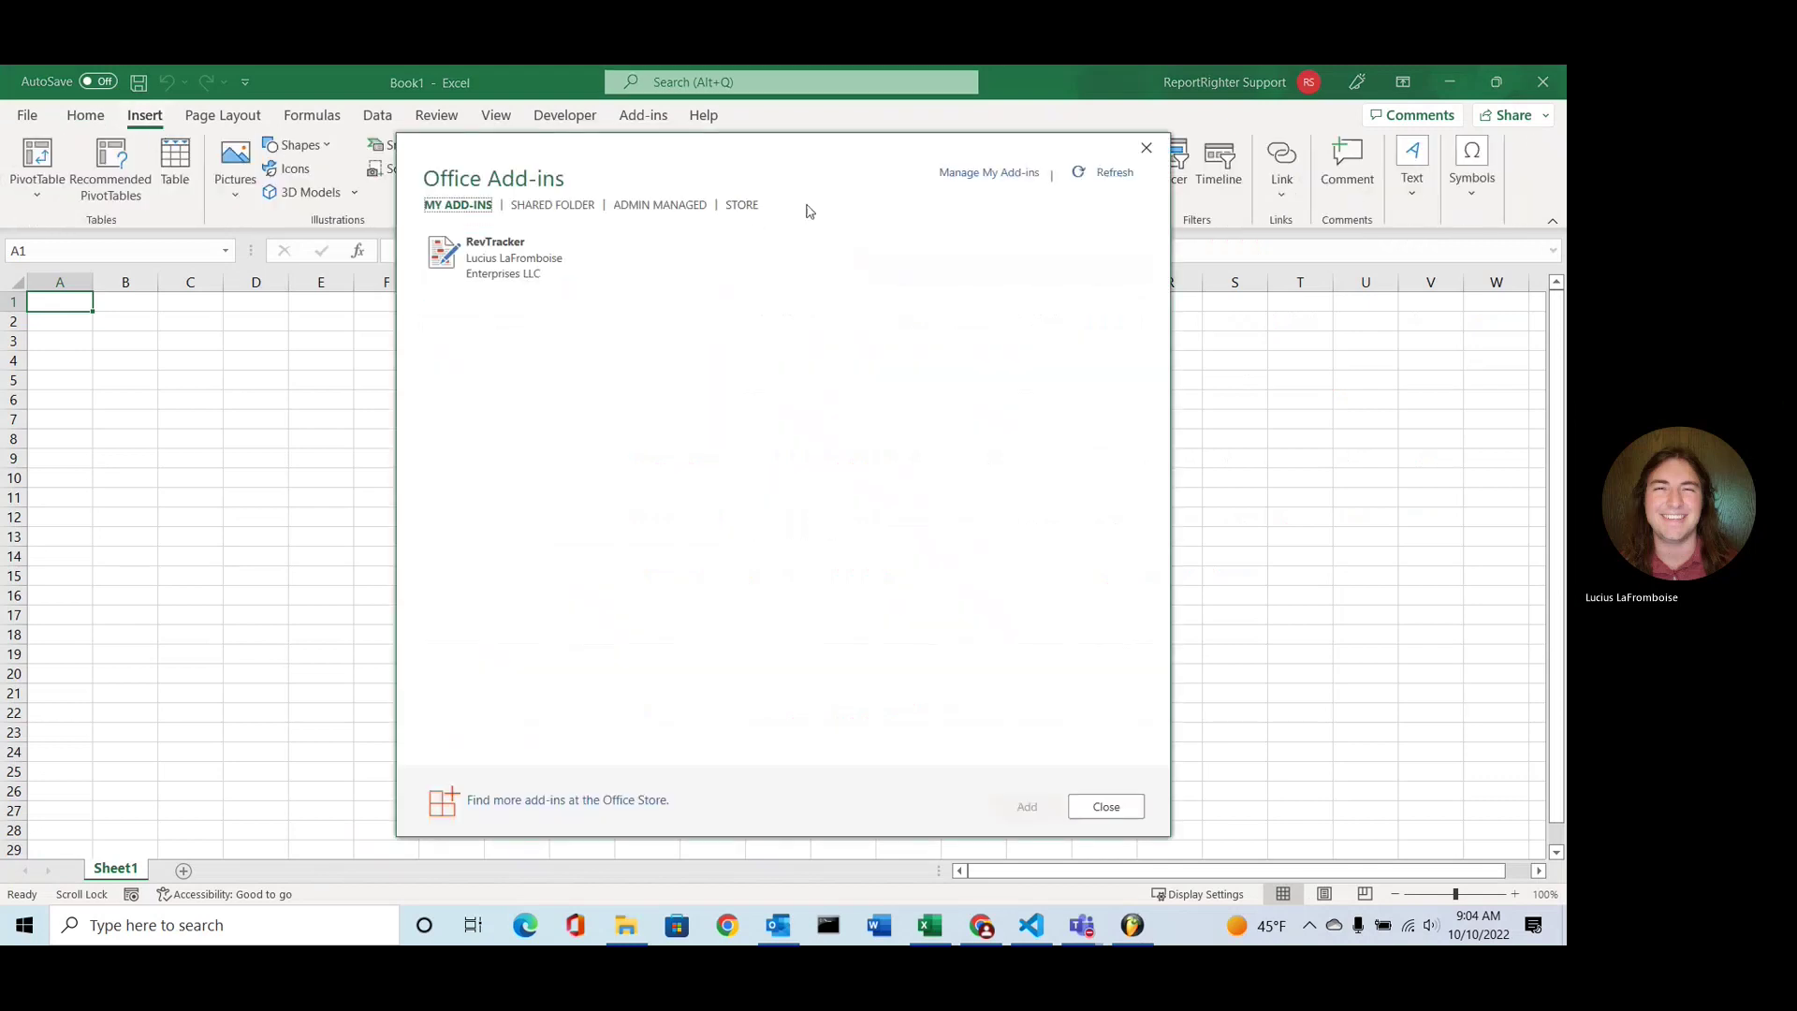
pyautogui.click(744, 205)
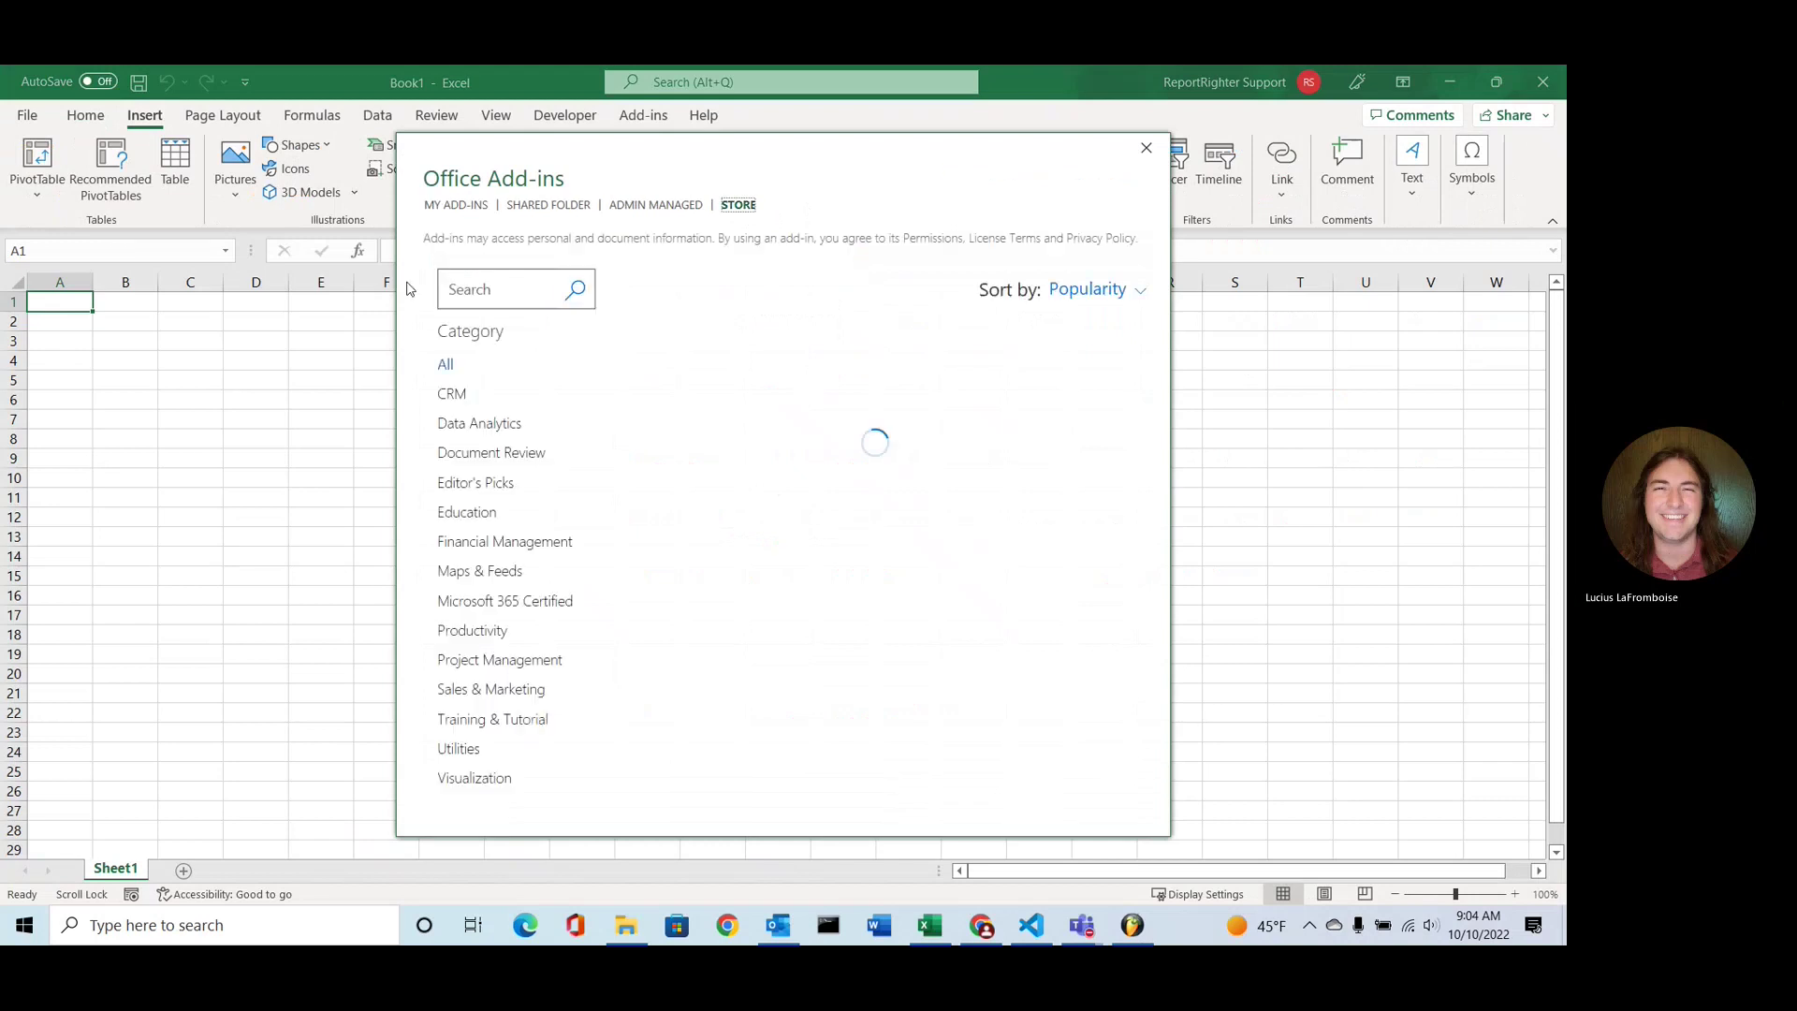
pyautogui.click(465, 279)
pyautogui.write('Re')
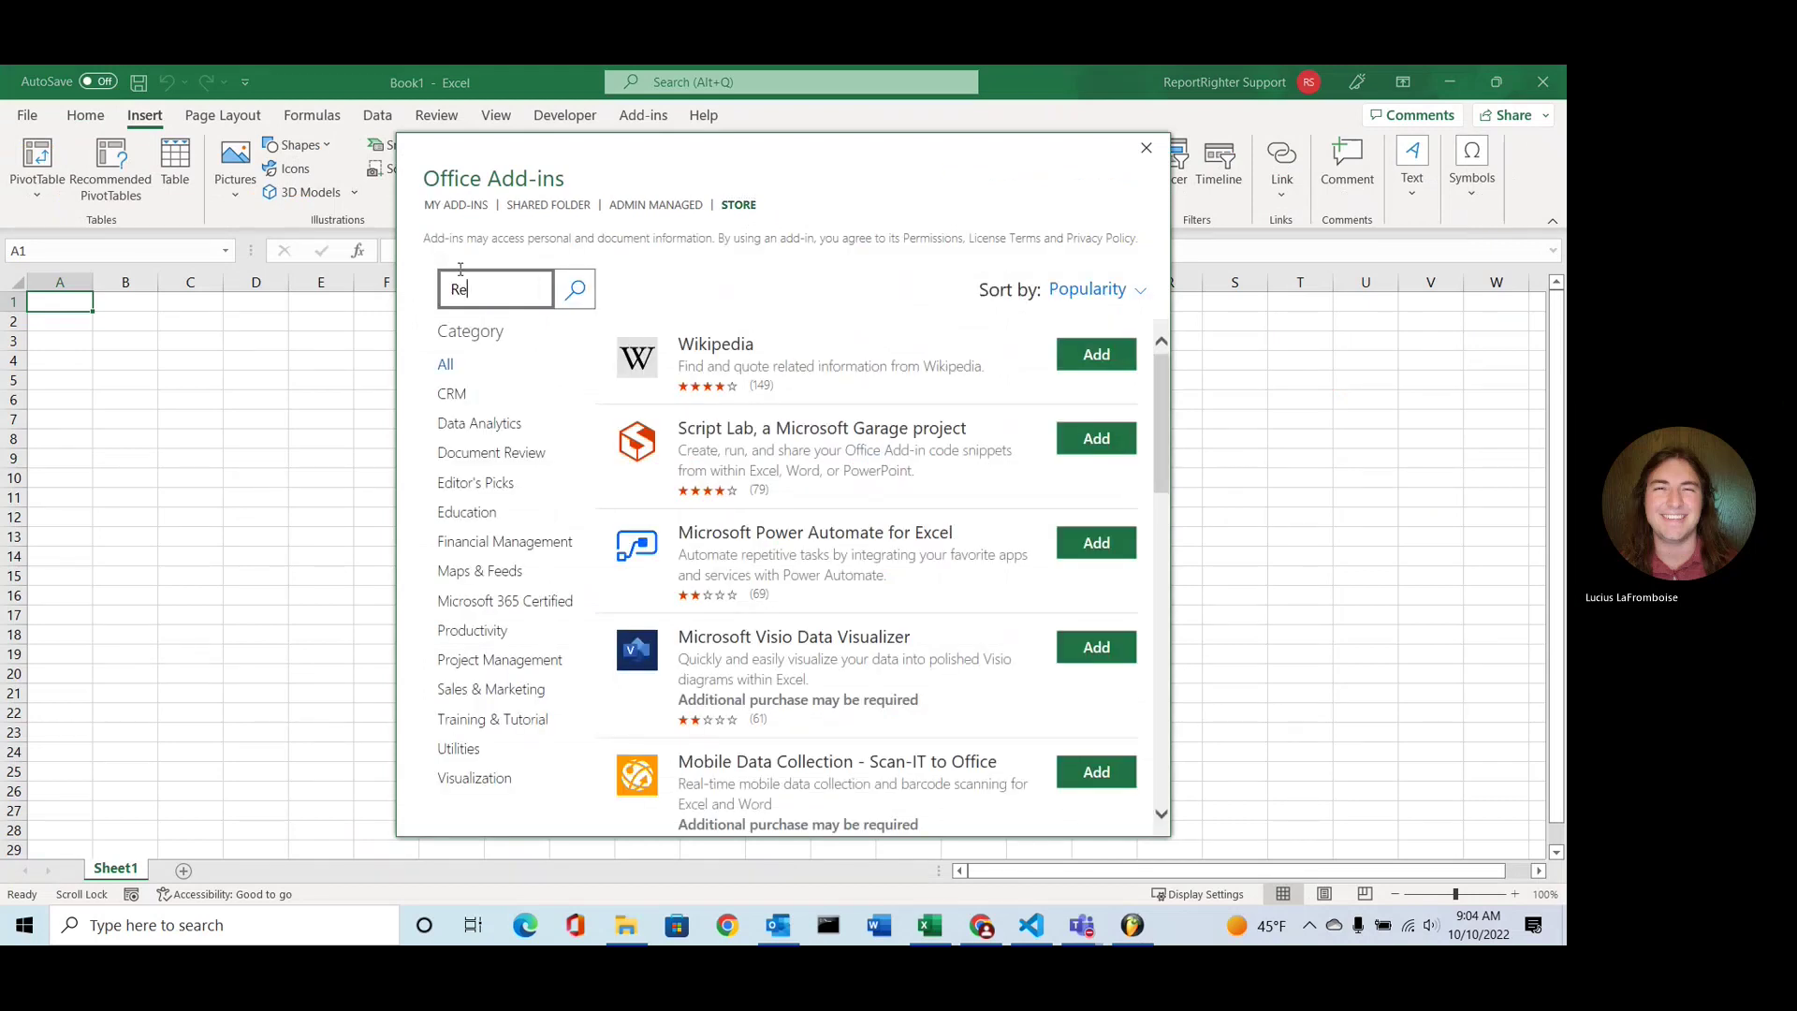
pyautogui.write('vTracker')
pyautogui.press('Return')
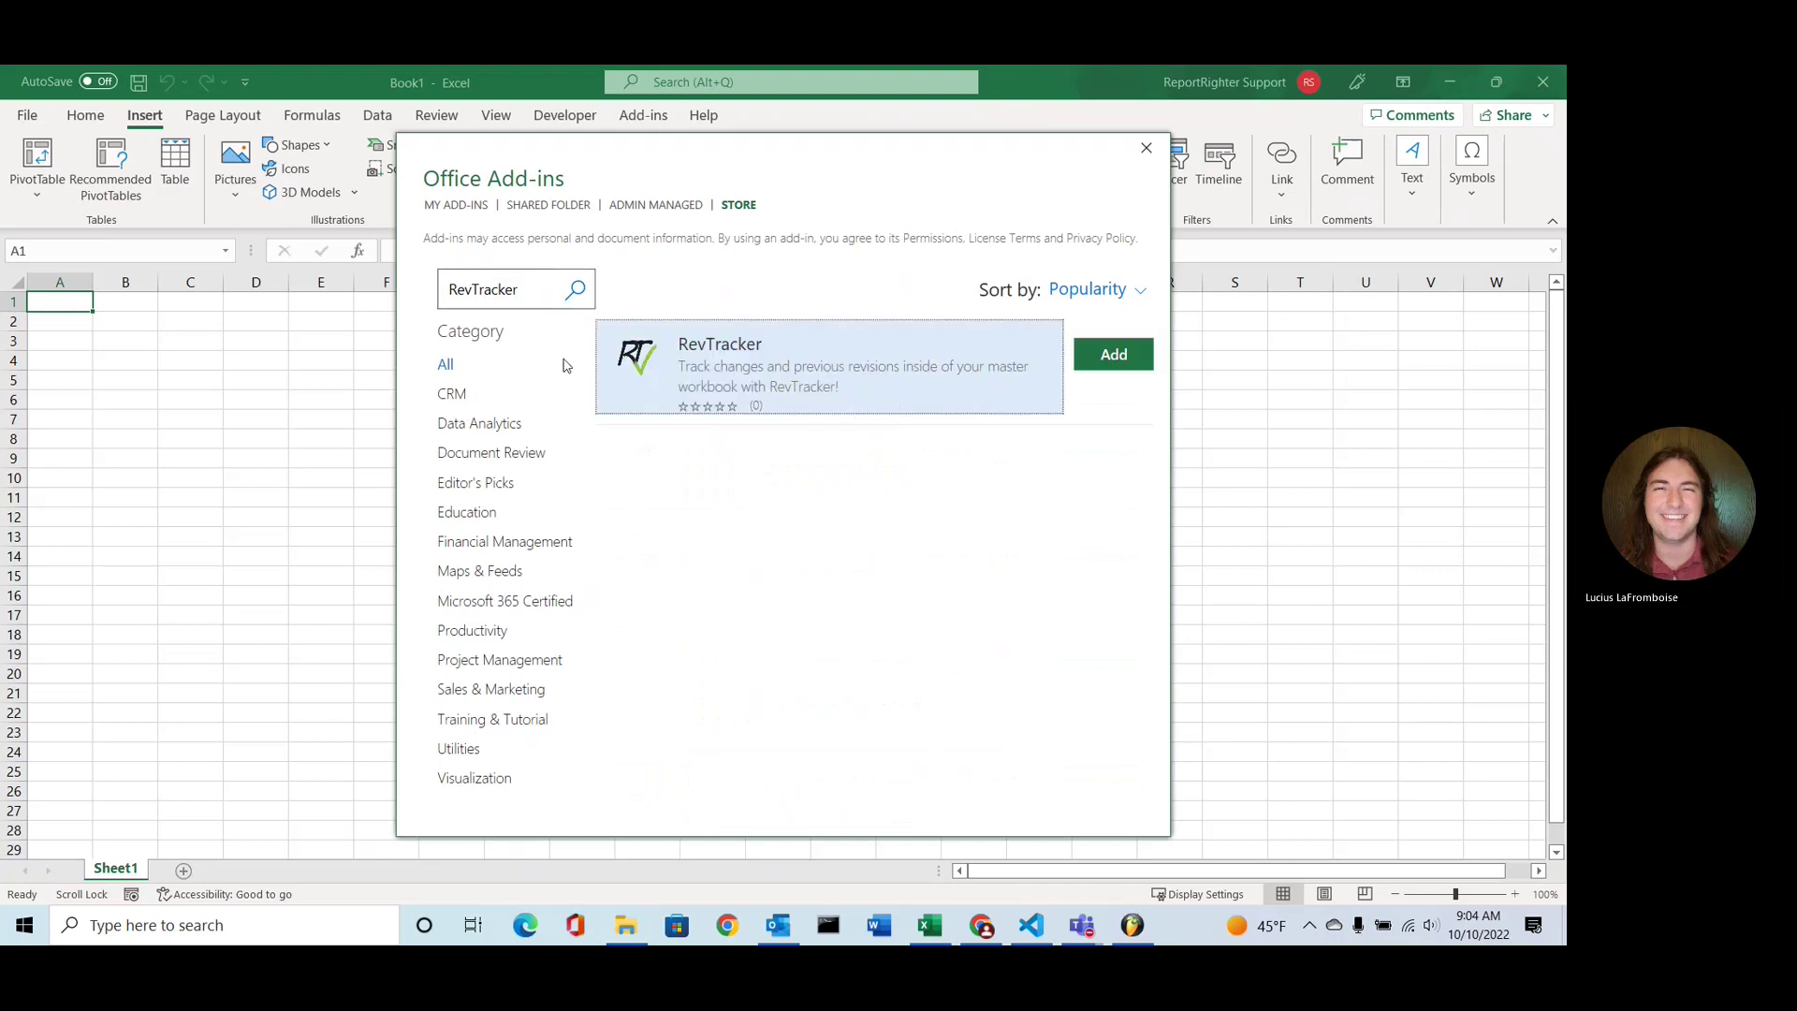
# - Add the RevTracker add-in to Excel and accept its license terms
pyautogui.click(633, 375)
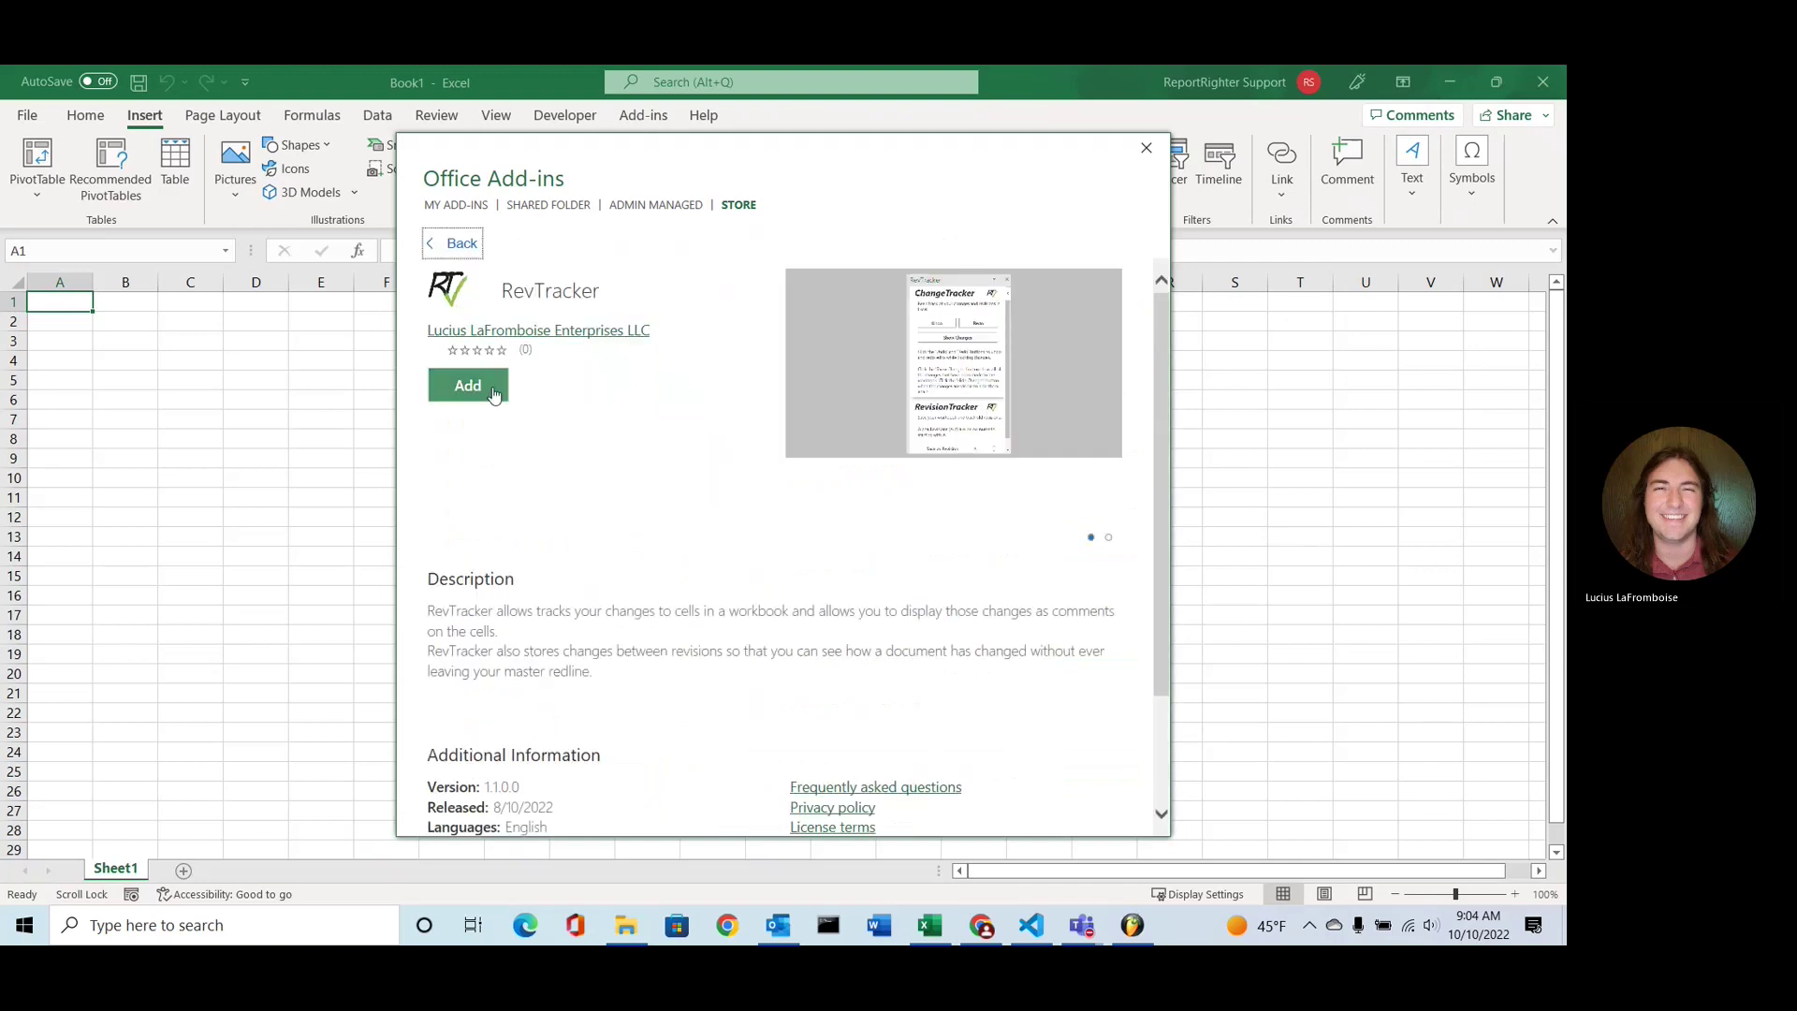
pyautogui.click(498, 392)
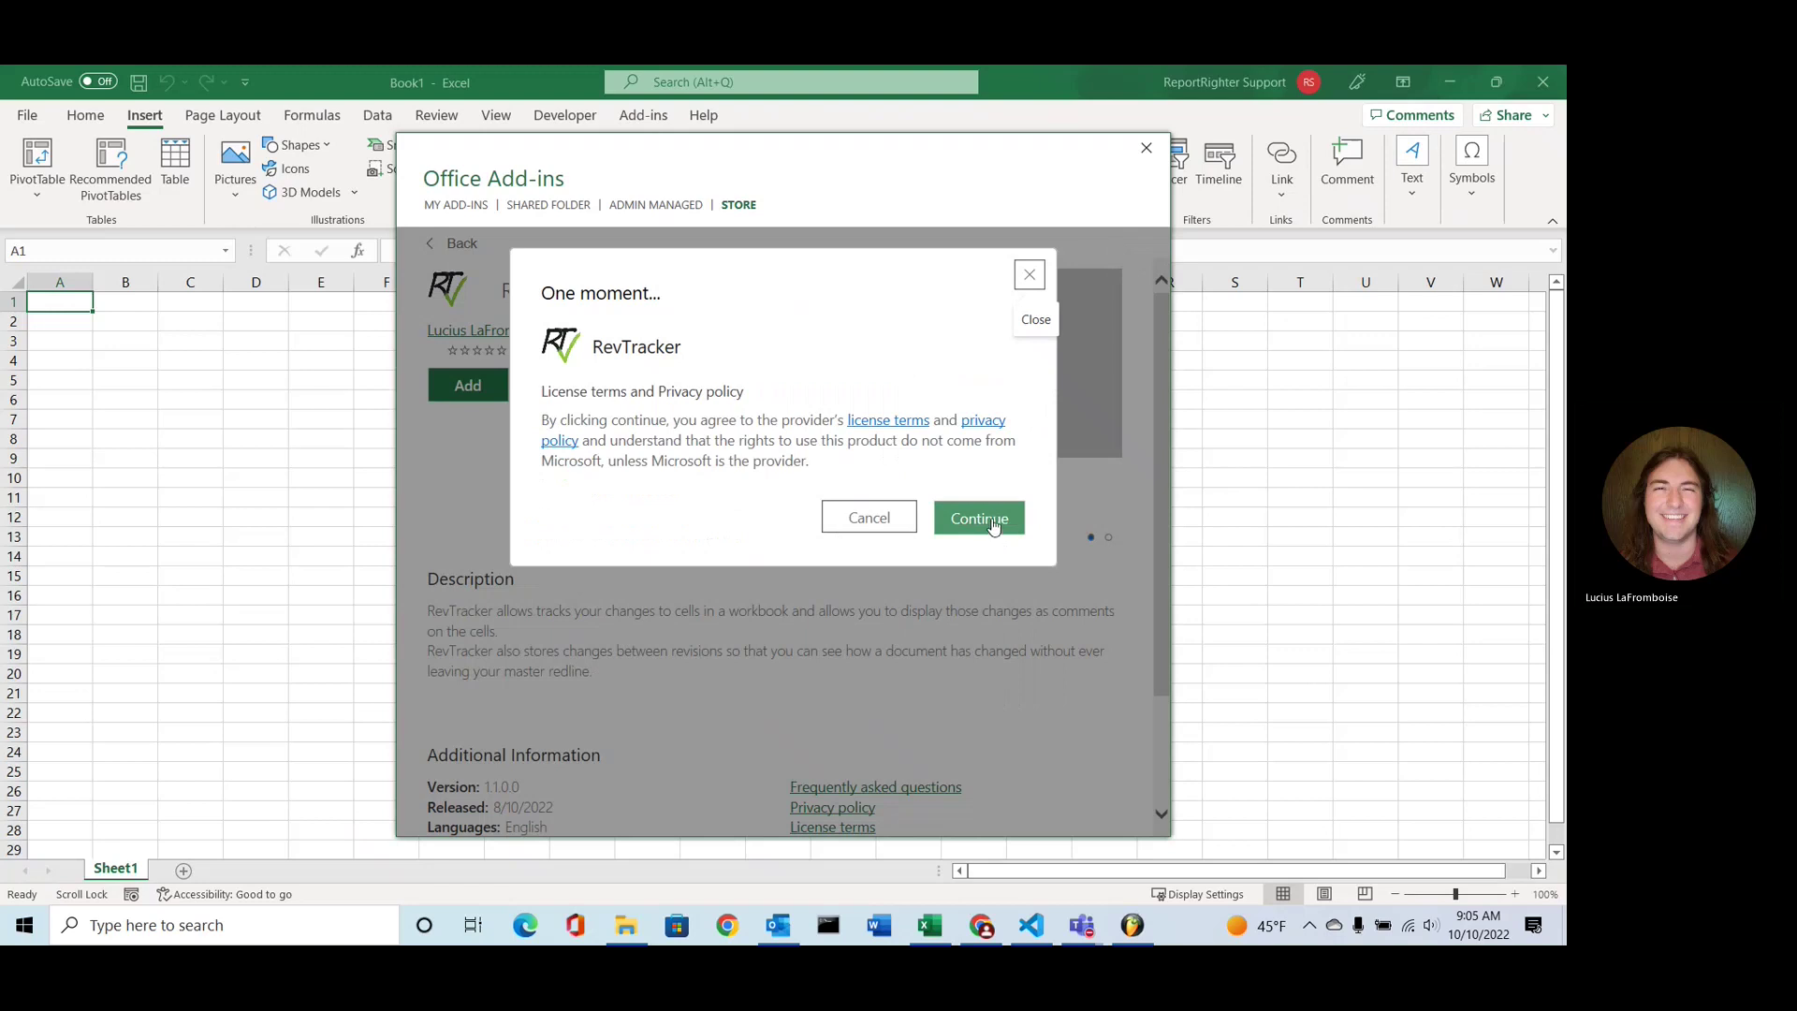
pyautogui.click(978, 518)
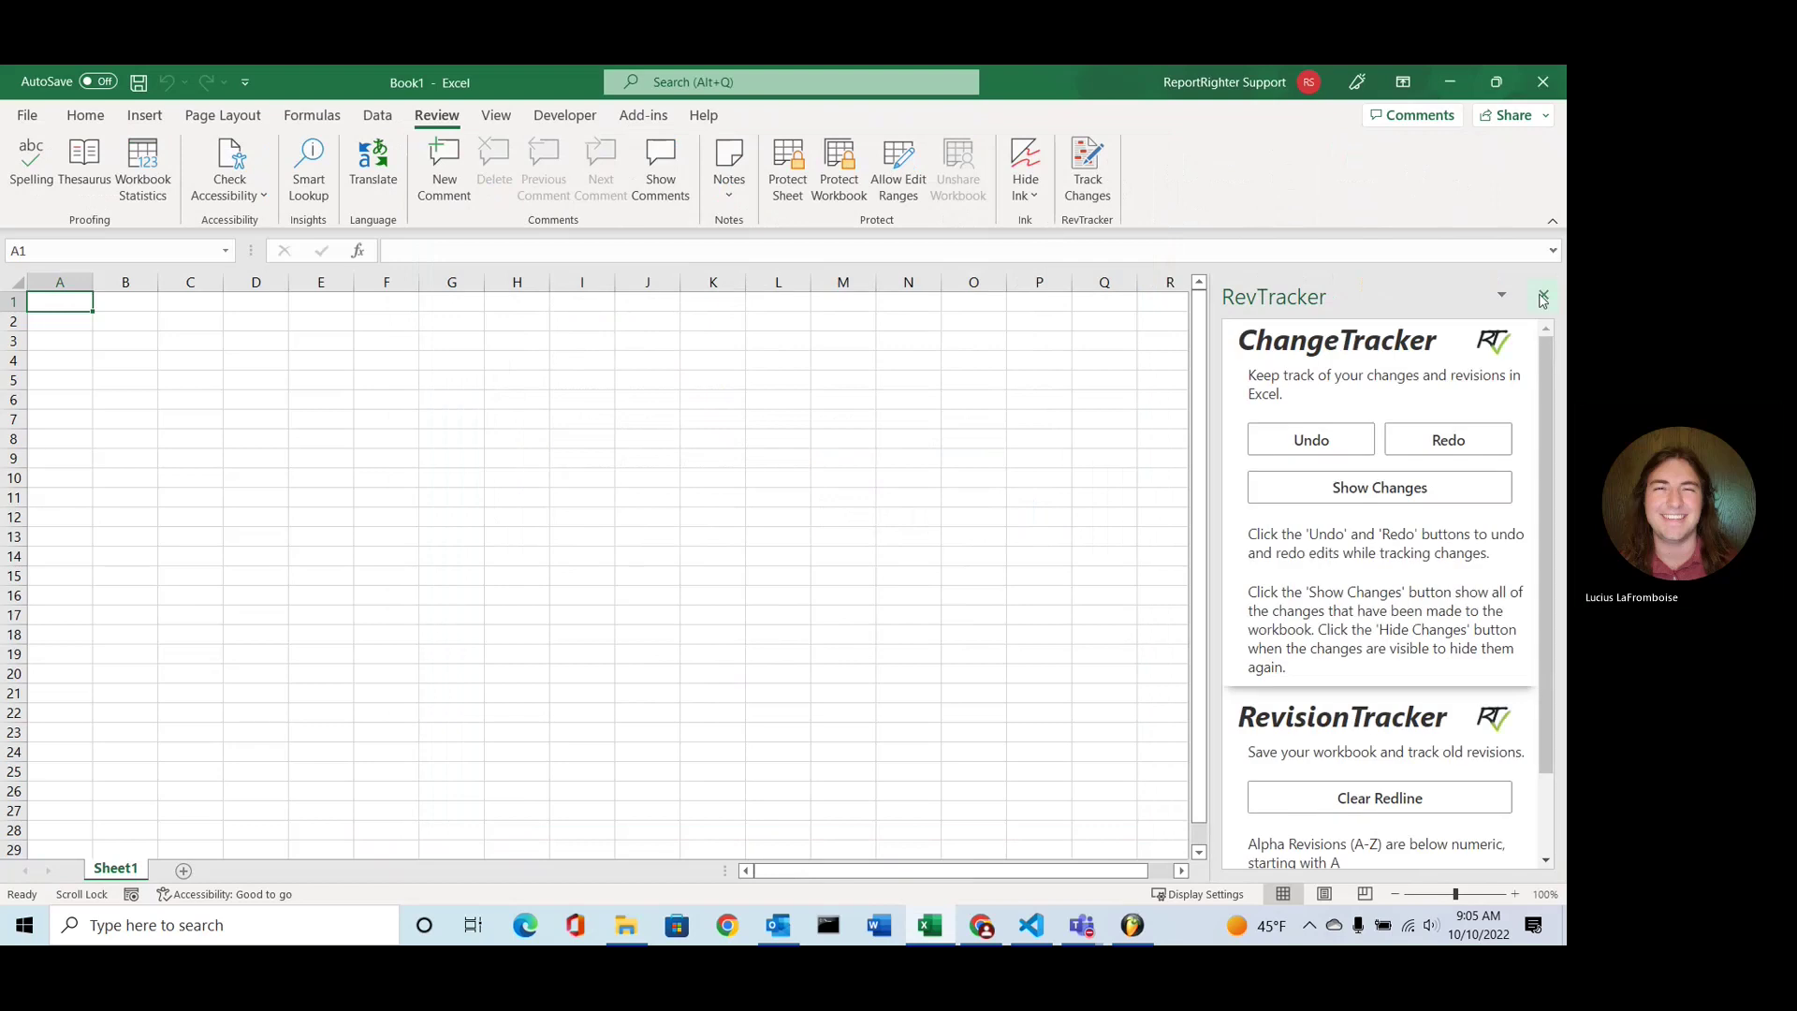
# - Close the RevTracker pane and reopen it via Review > Track Changes, then select C3
pyautogui.click(1541, 299)
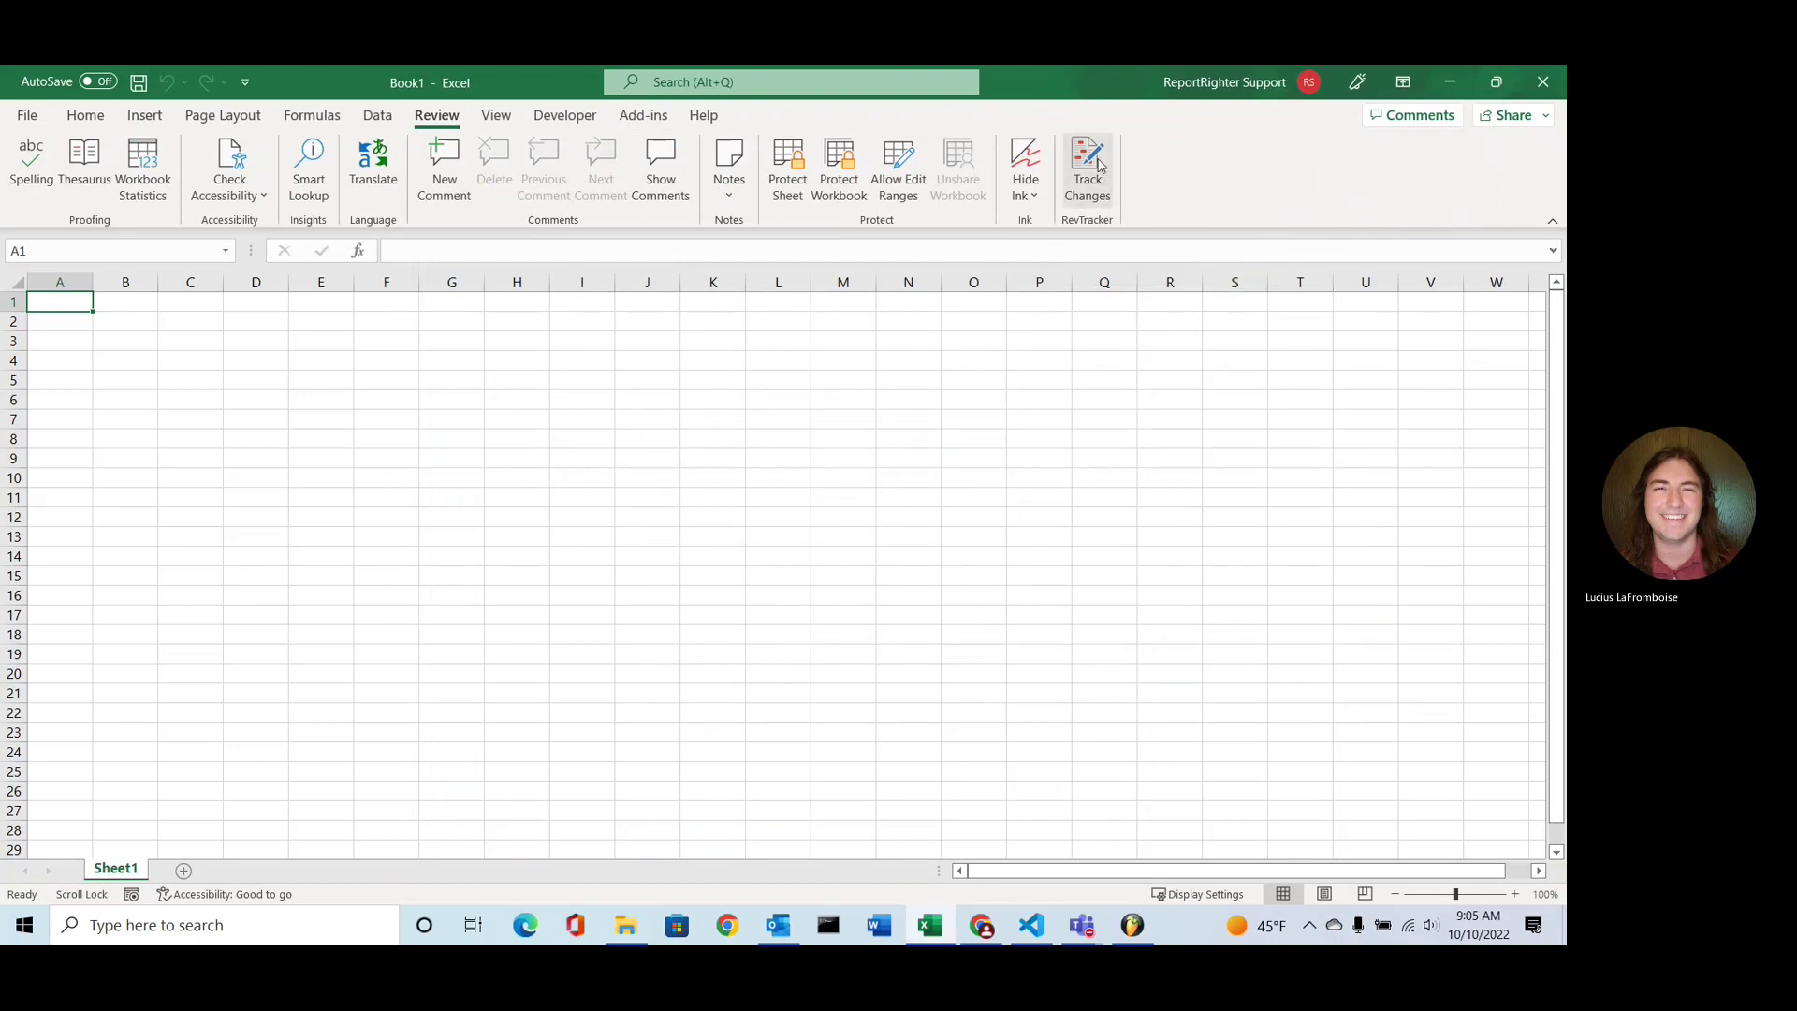
pyautogui.click(1099, 165)
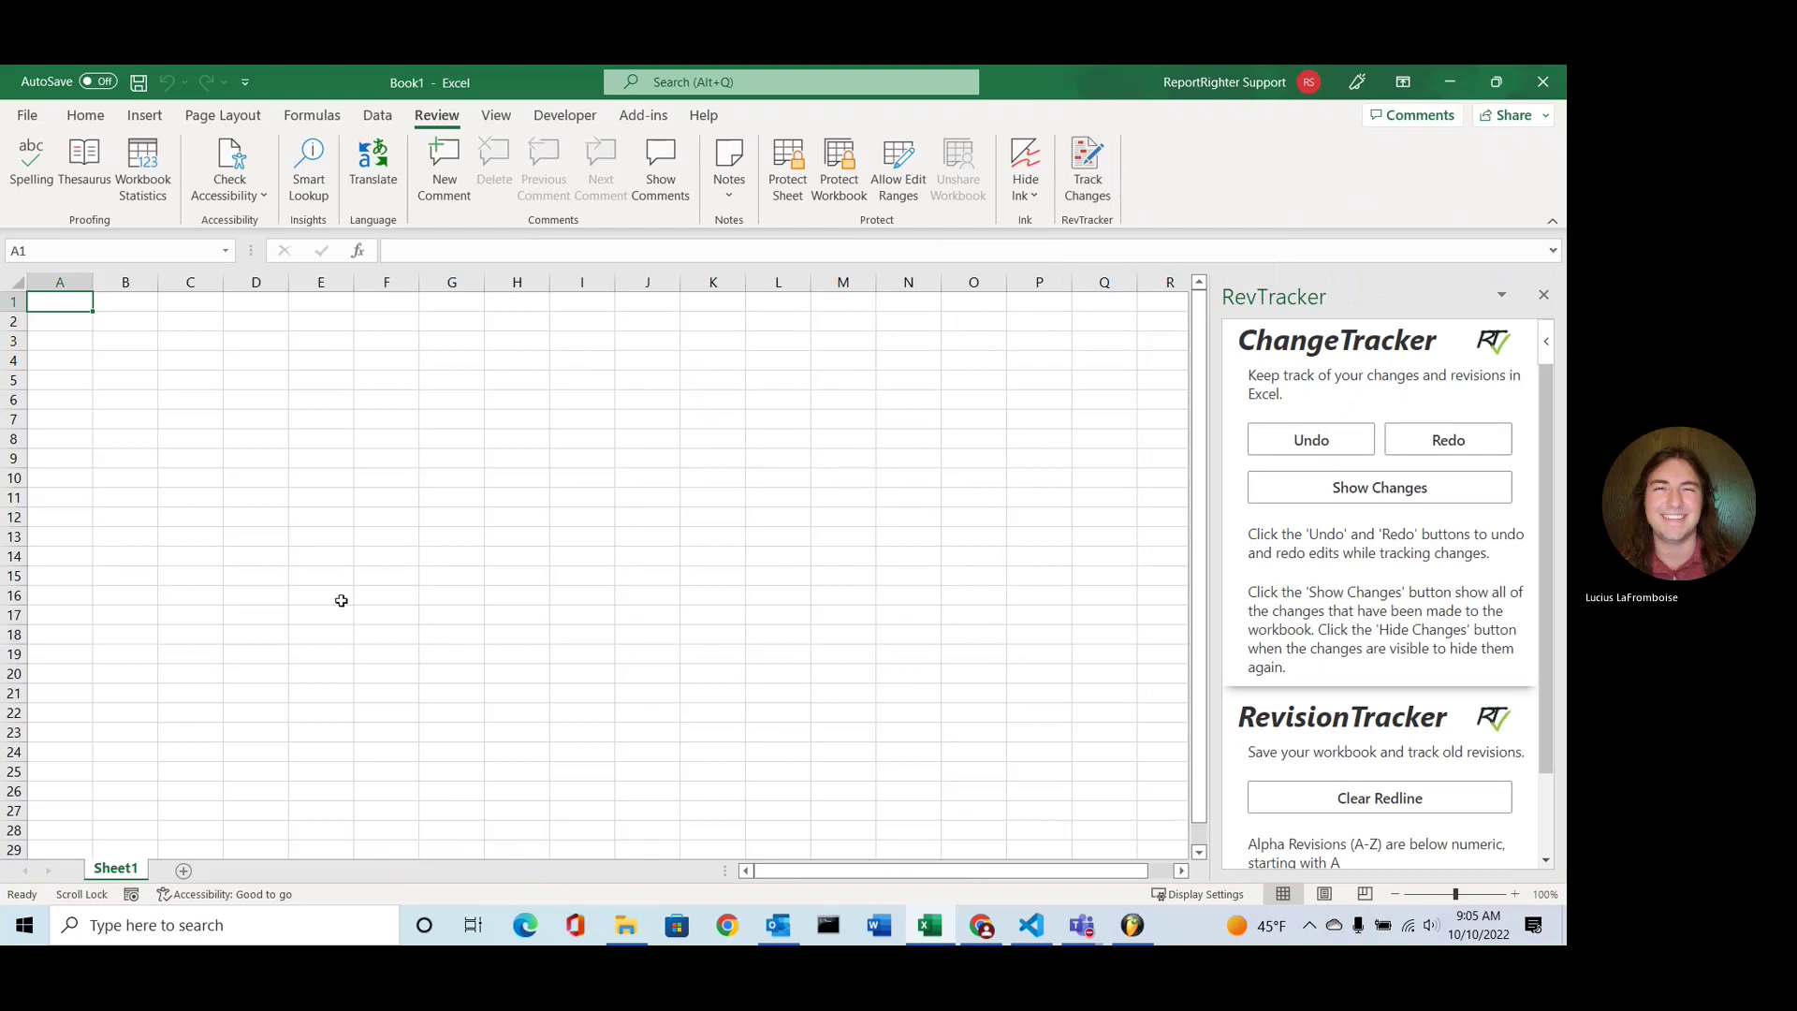
pyautogui.click(179, 336)
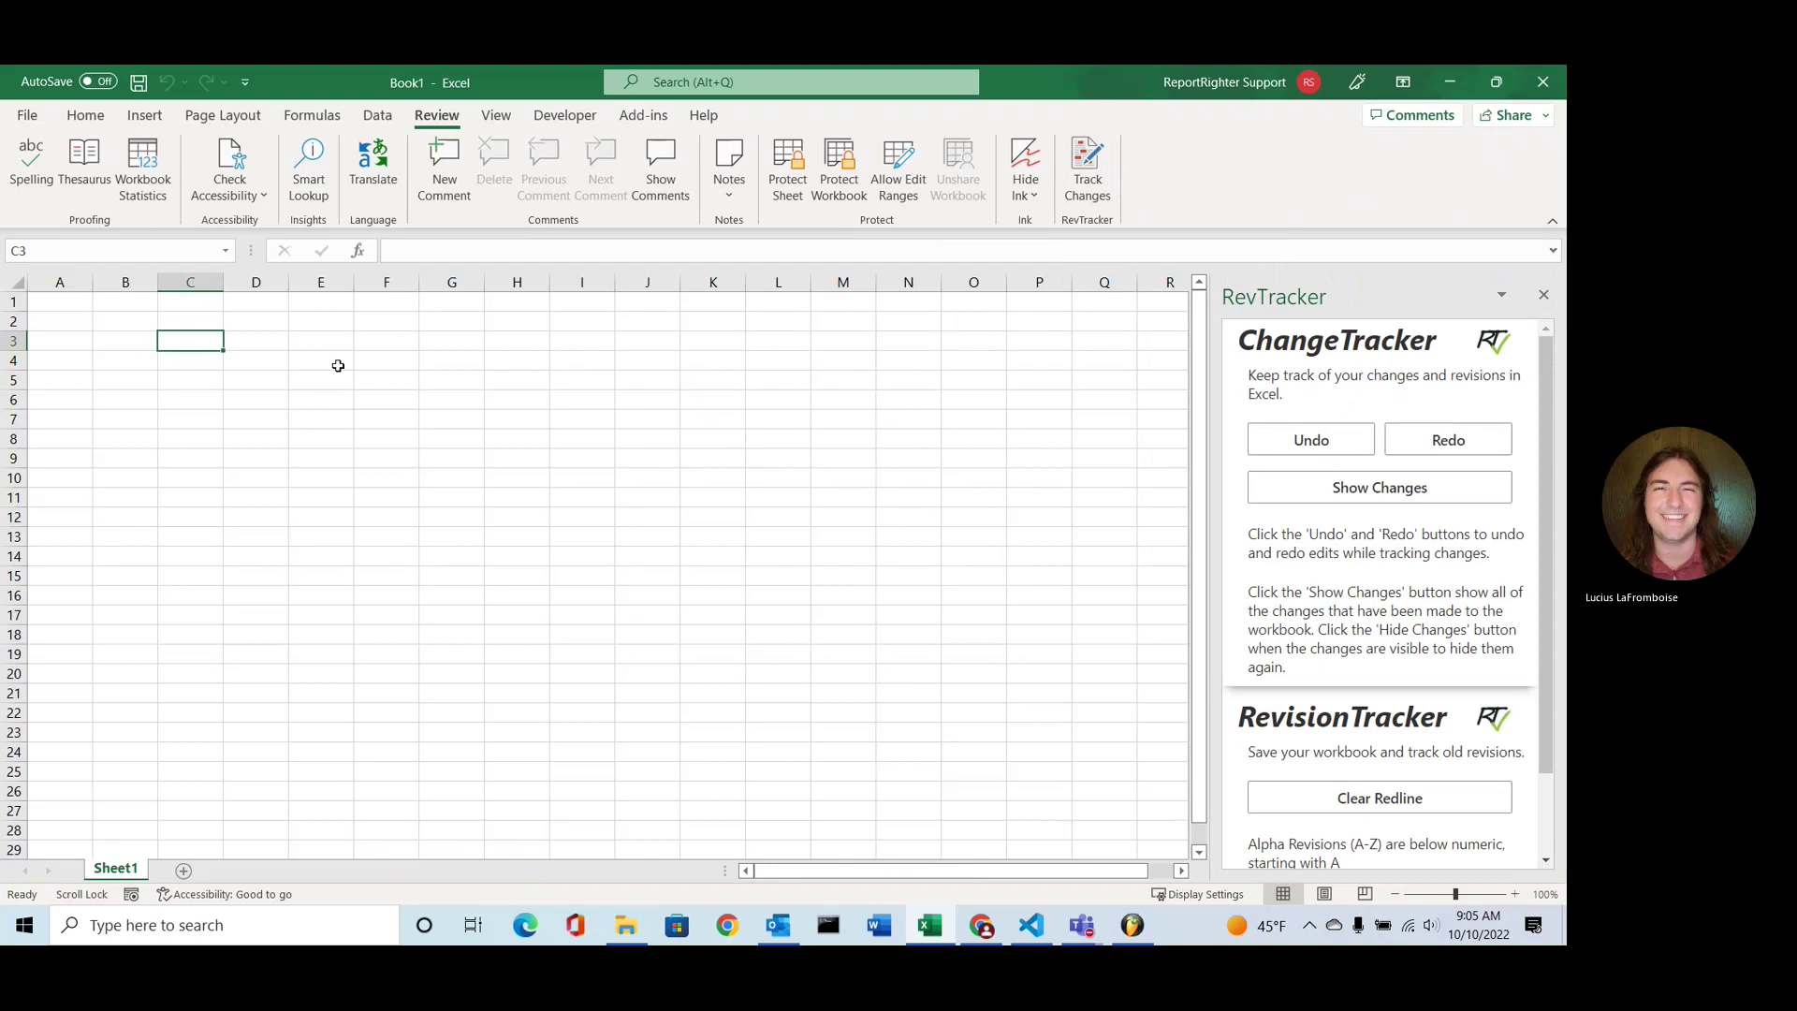
pyautogui.write('This is ')
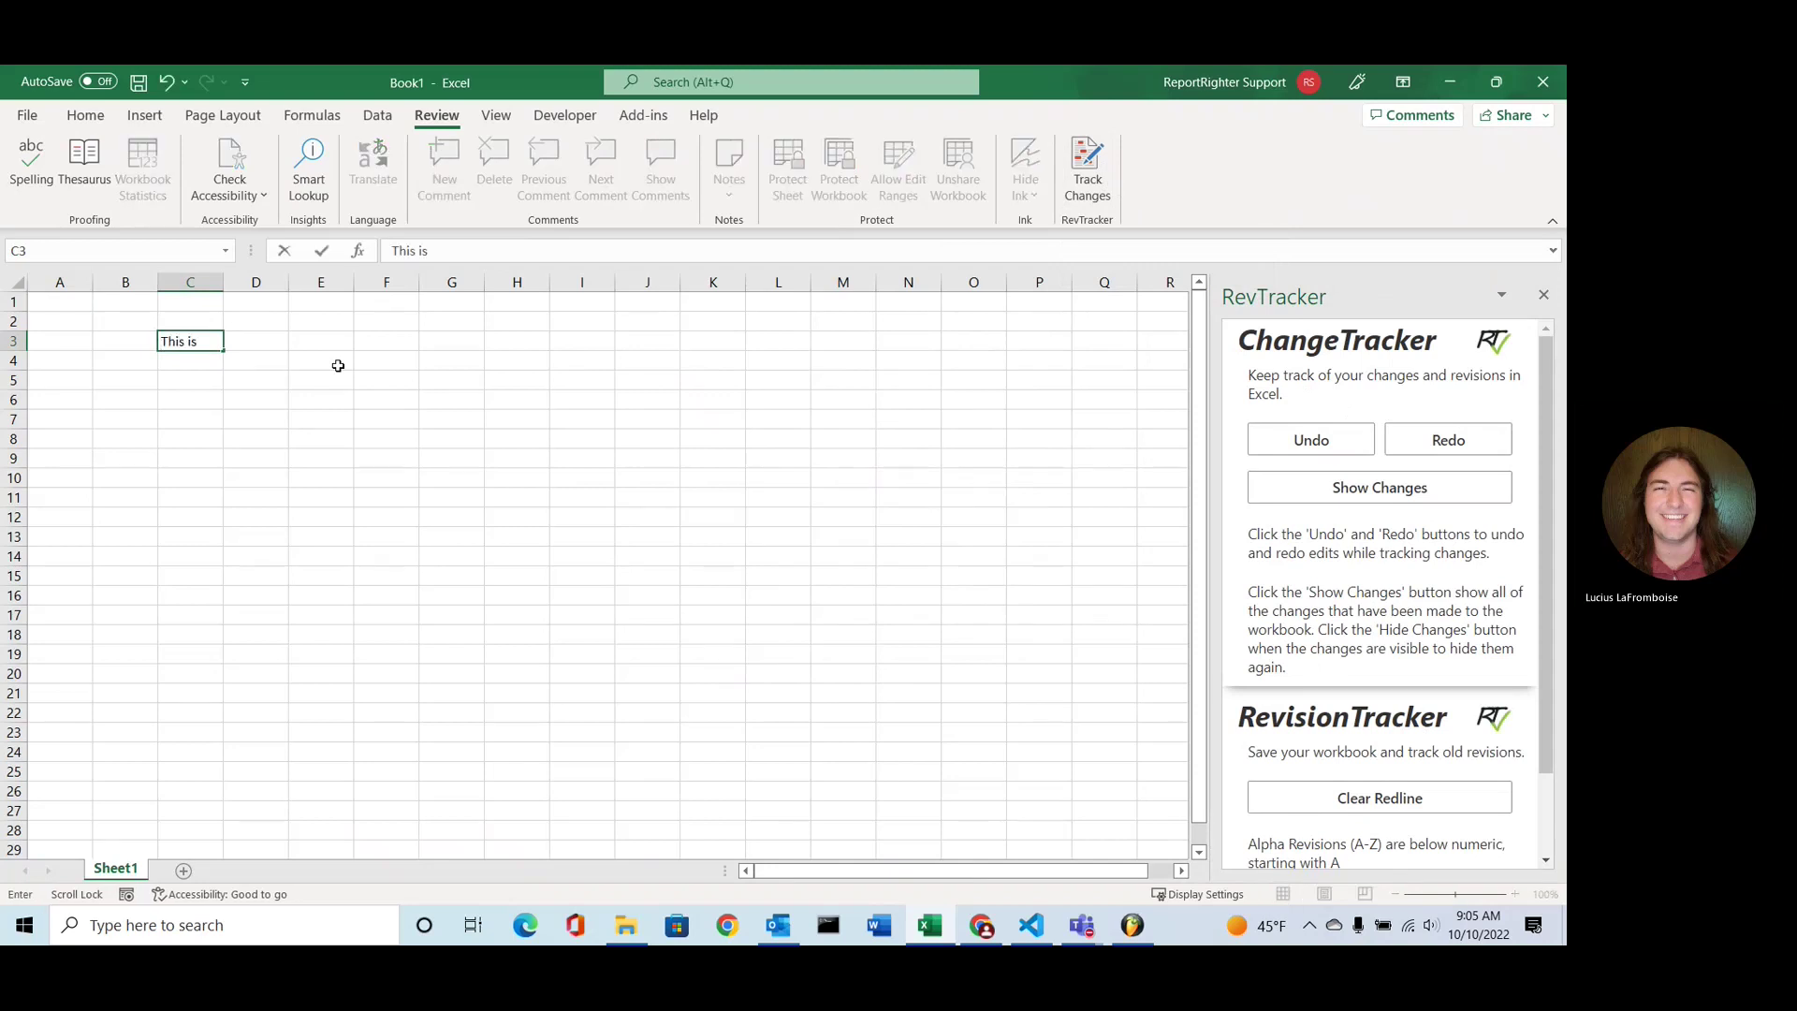
pyautogui.write('a test')
# - Enter 'This is a test' in C3, show it as a tracked-change comment, then hide changes
pyautogui.press('Return')
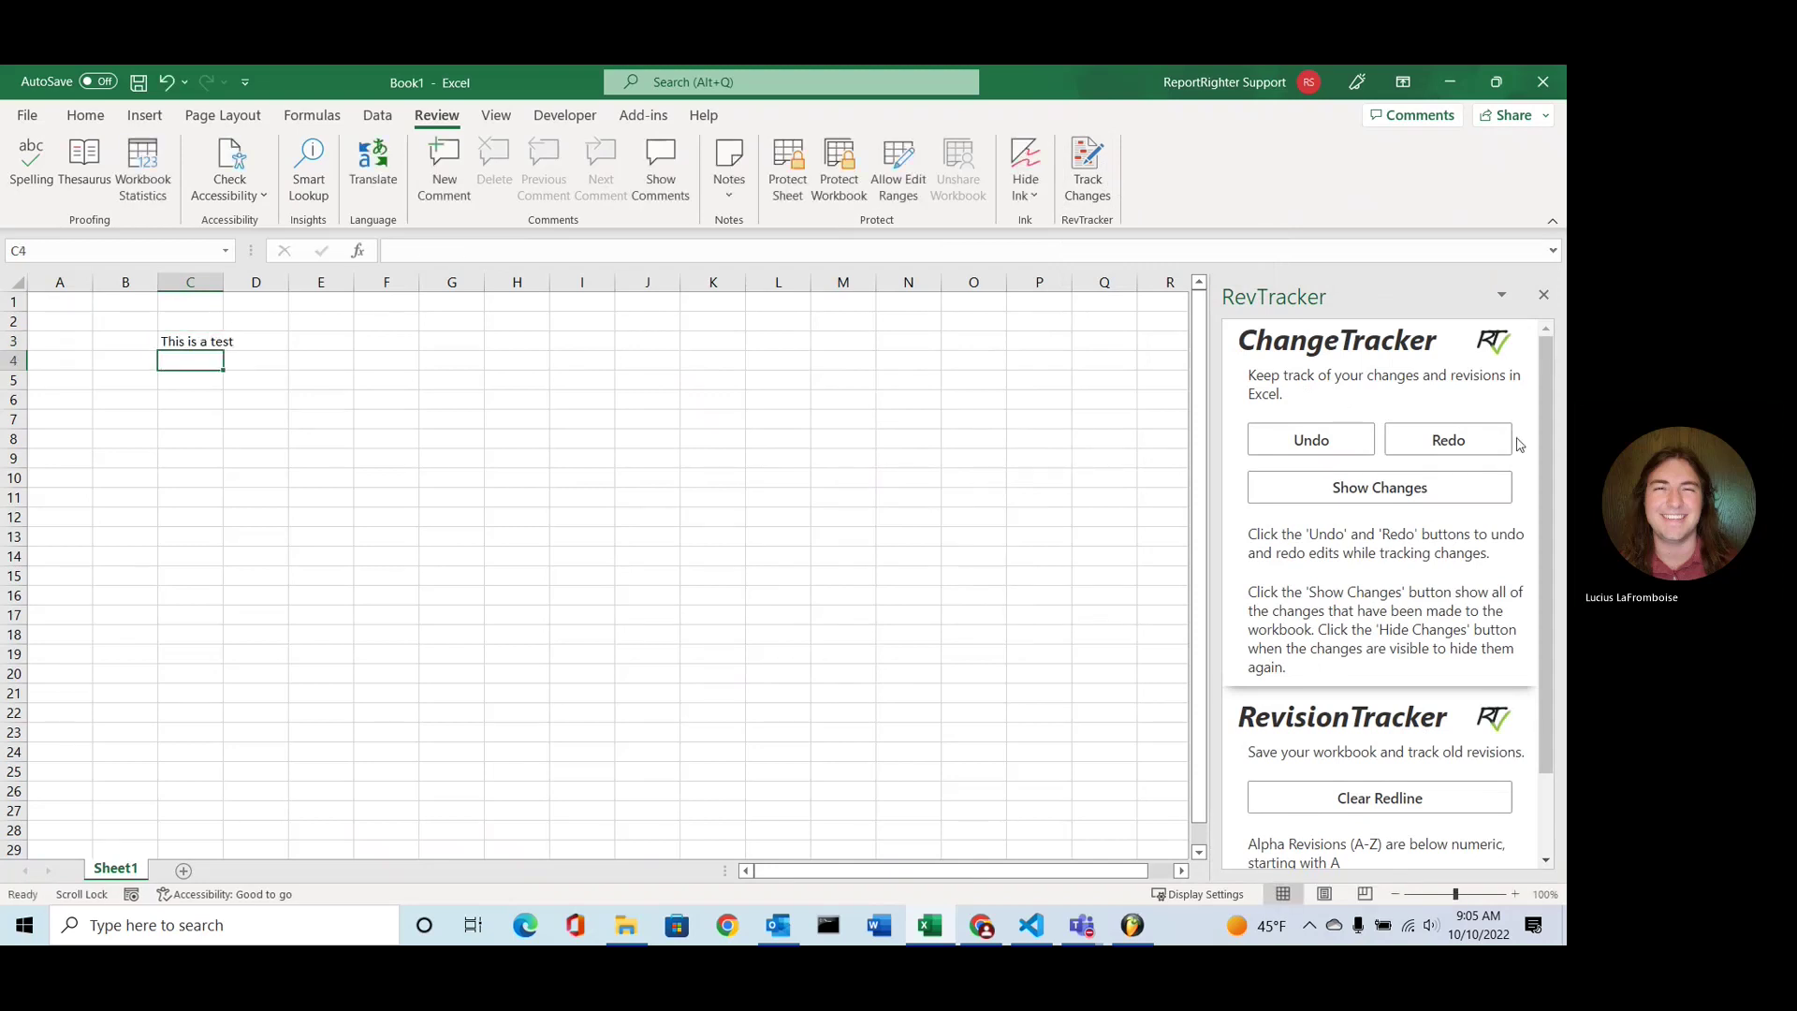
pyautogui.click(1500, 489)
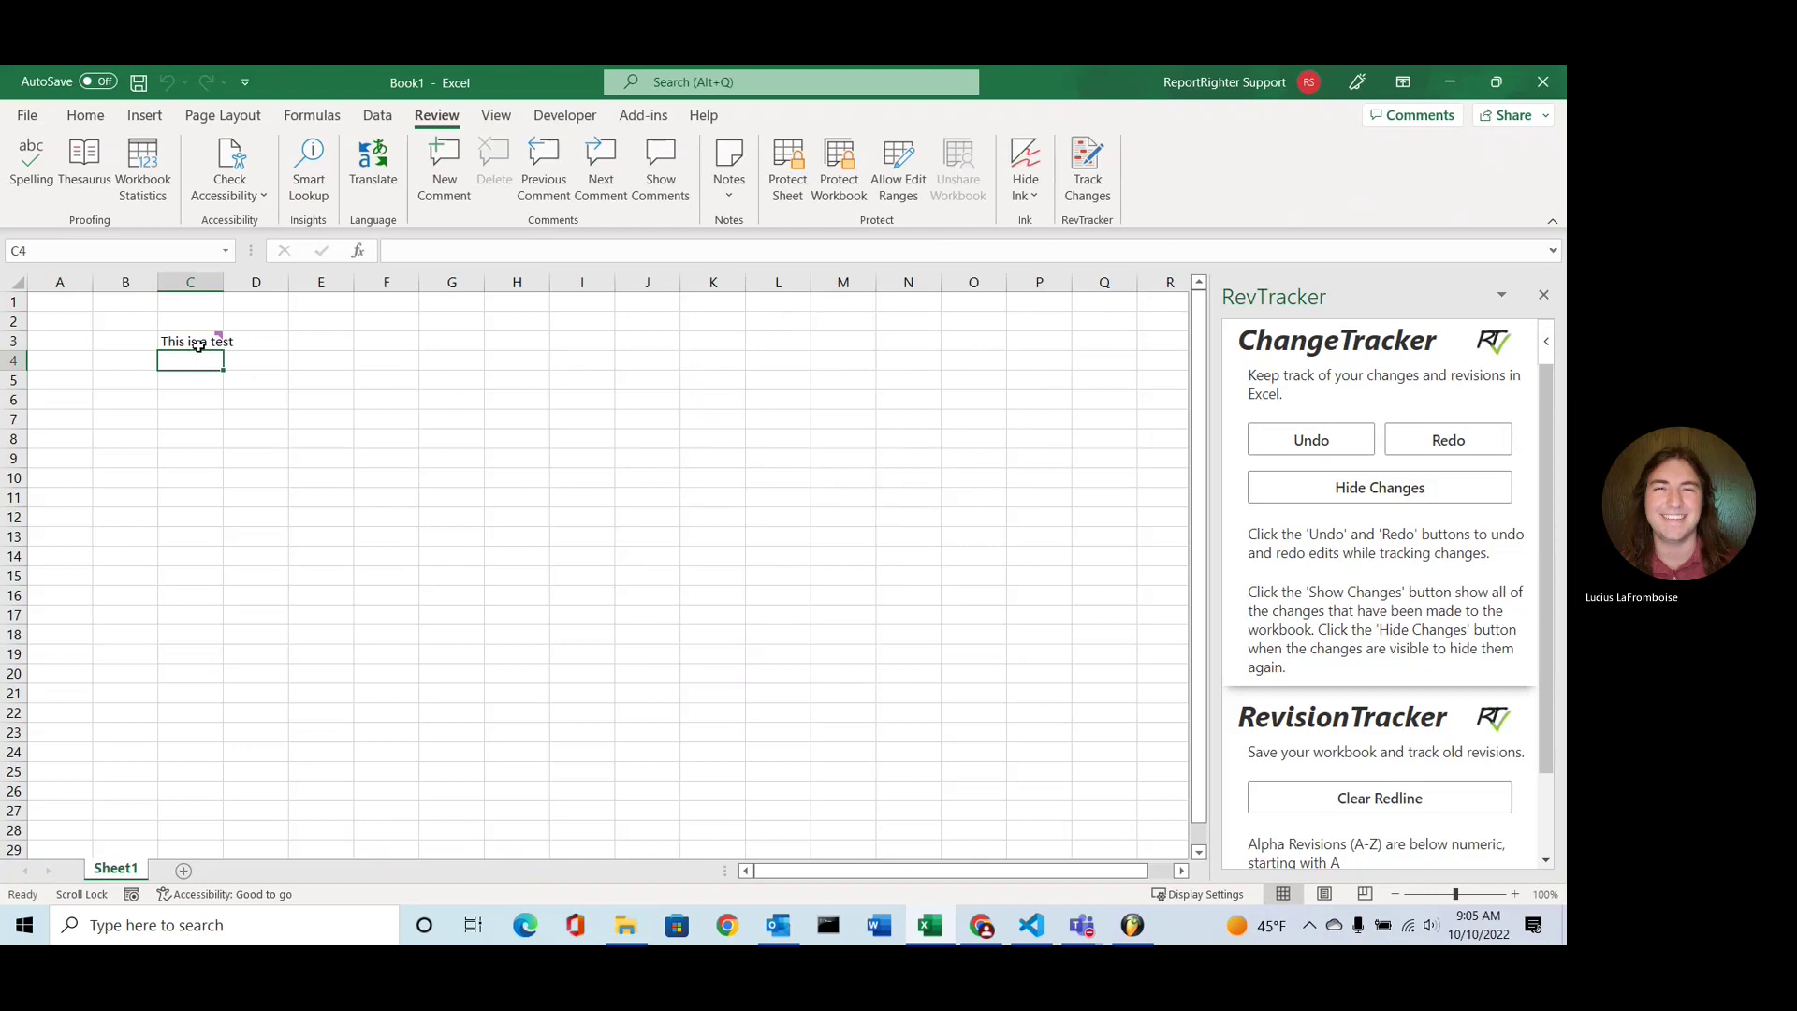
pyautogui.moveTo(217, 339)
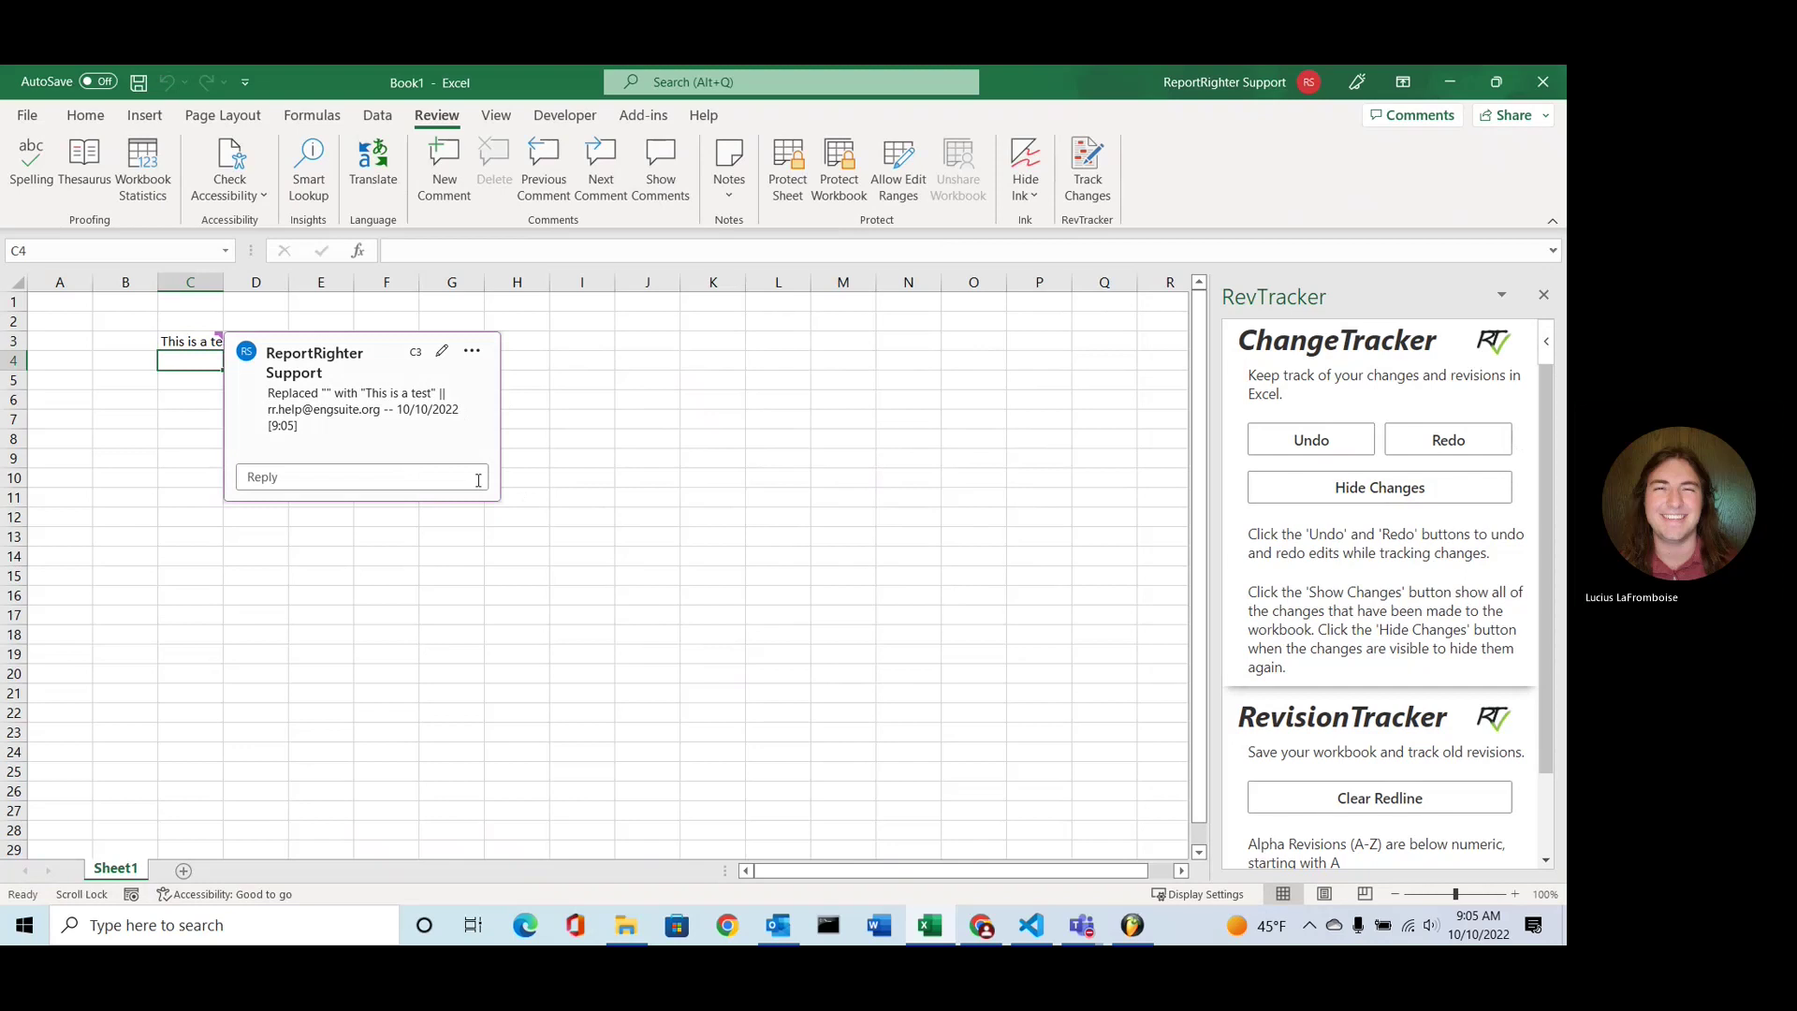
pyautogui.click(510, 598)
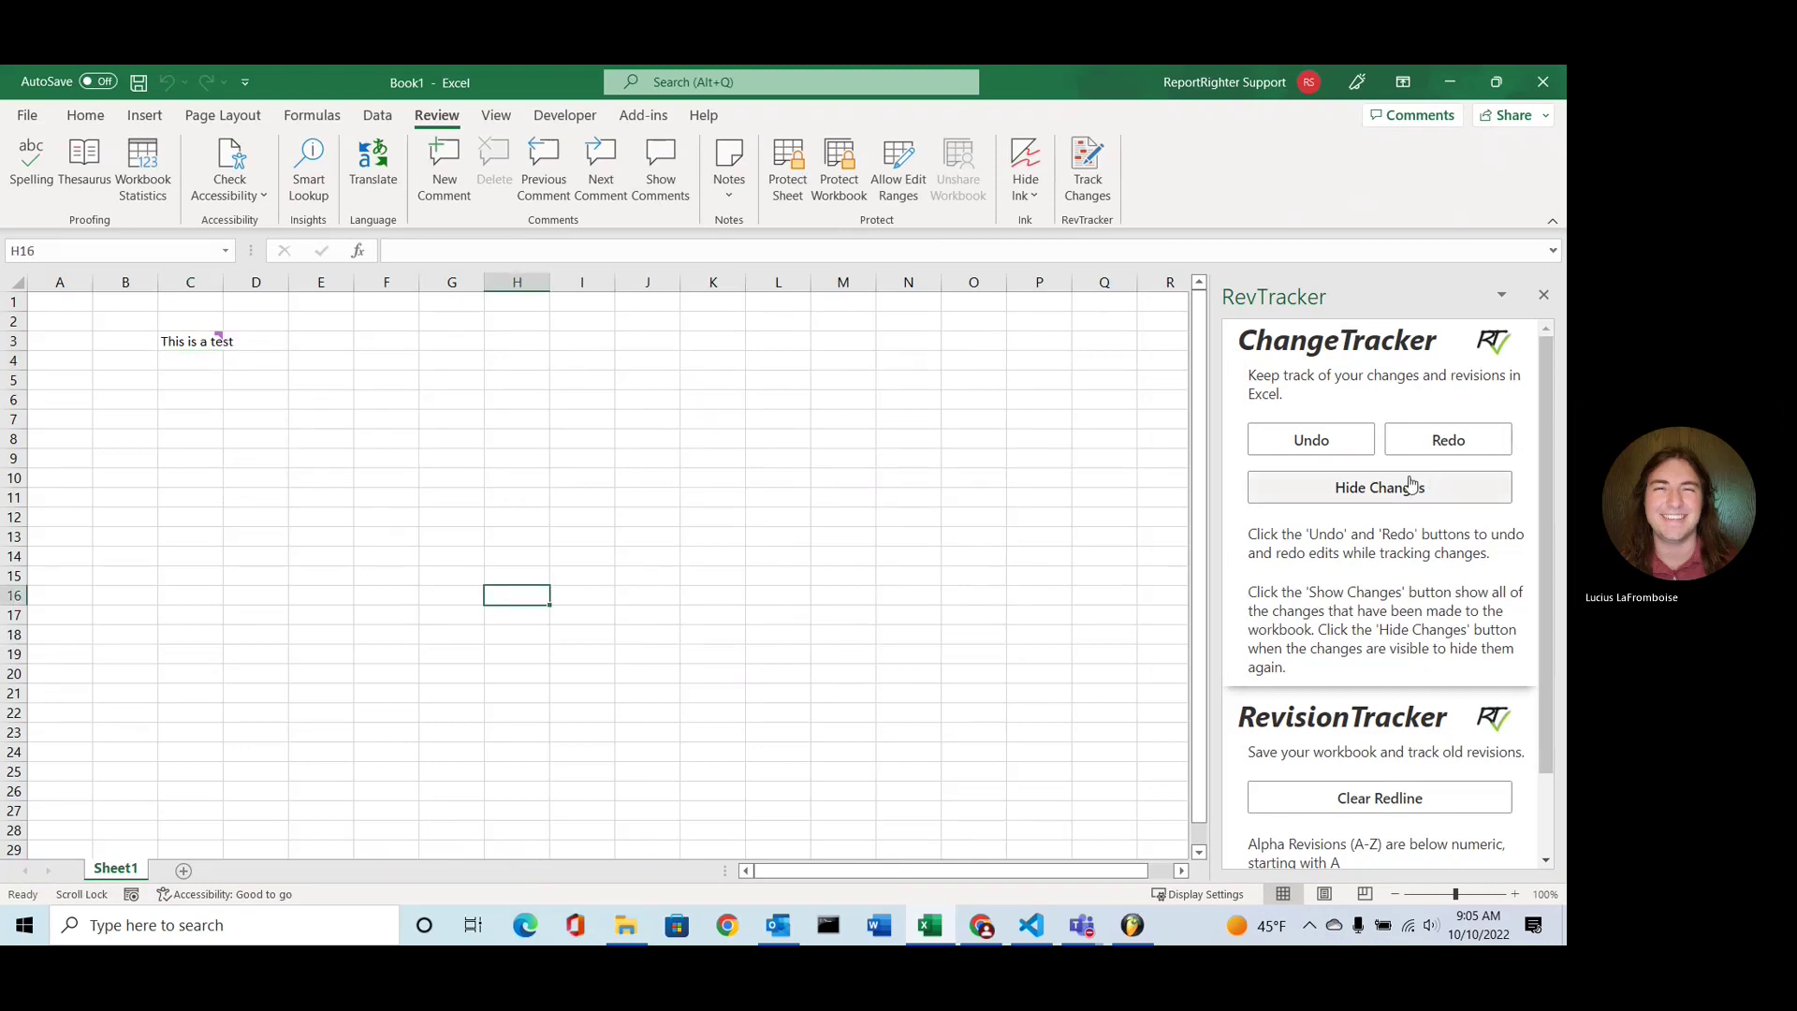
pyautogui.click(1412, 487)
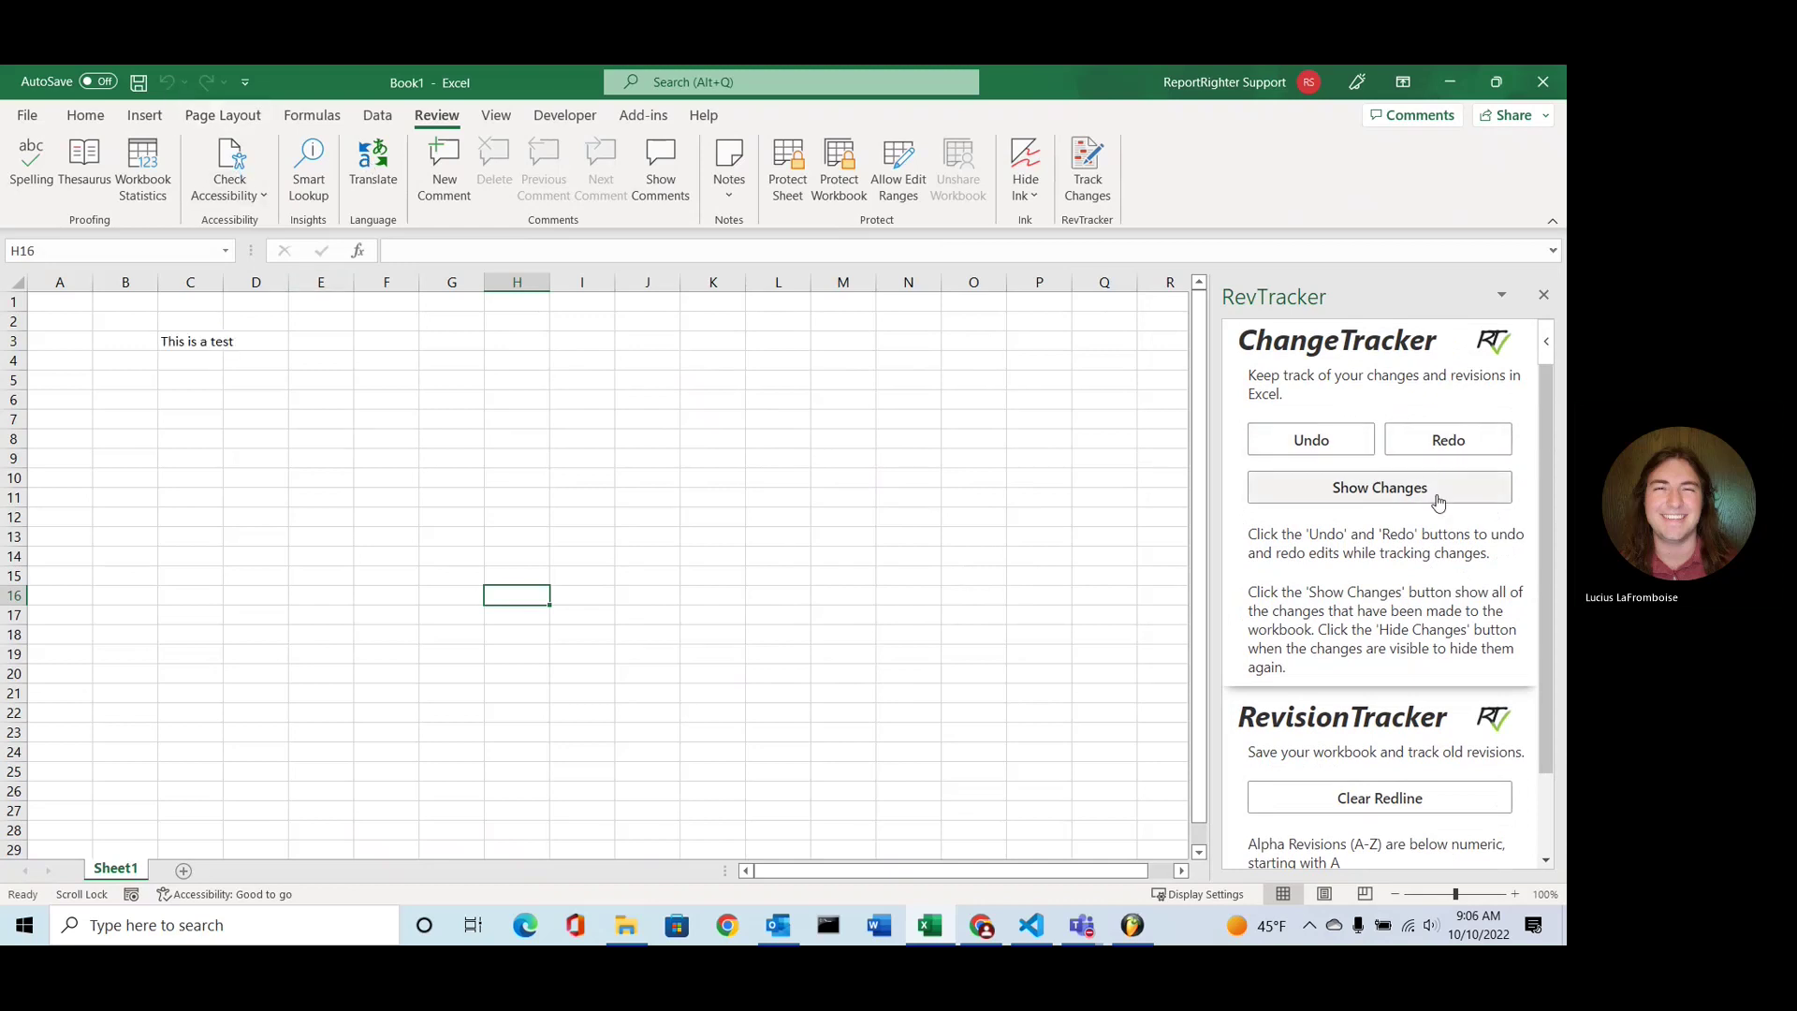
pyautogui.scroll(-2, 1435, 522)
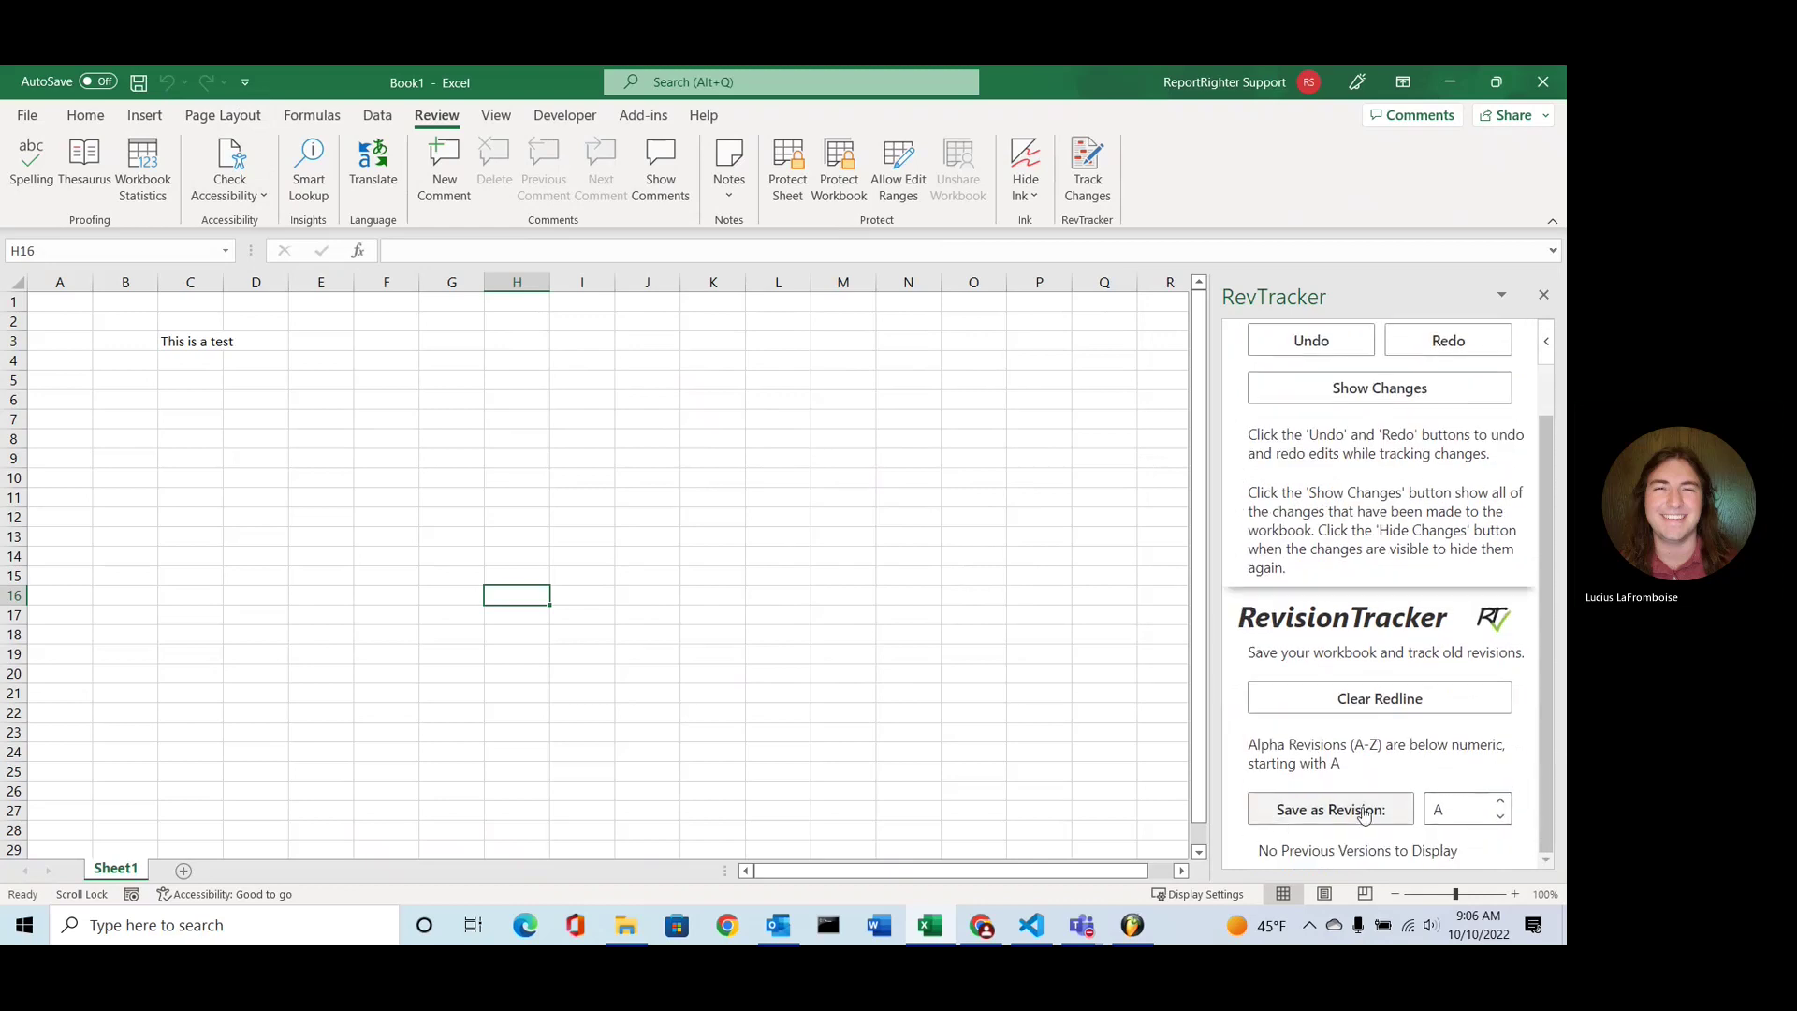
# - Step the revision label spinner through values and settle on 1
pyautogui.click(1501, 800)
pyautogui.click(1500, 811)
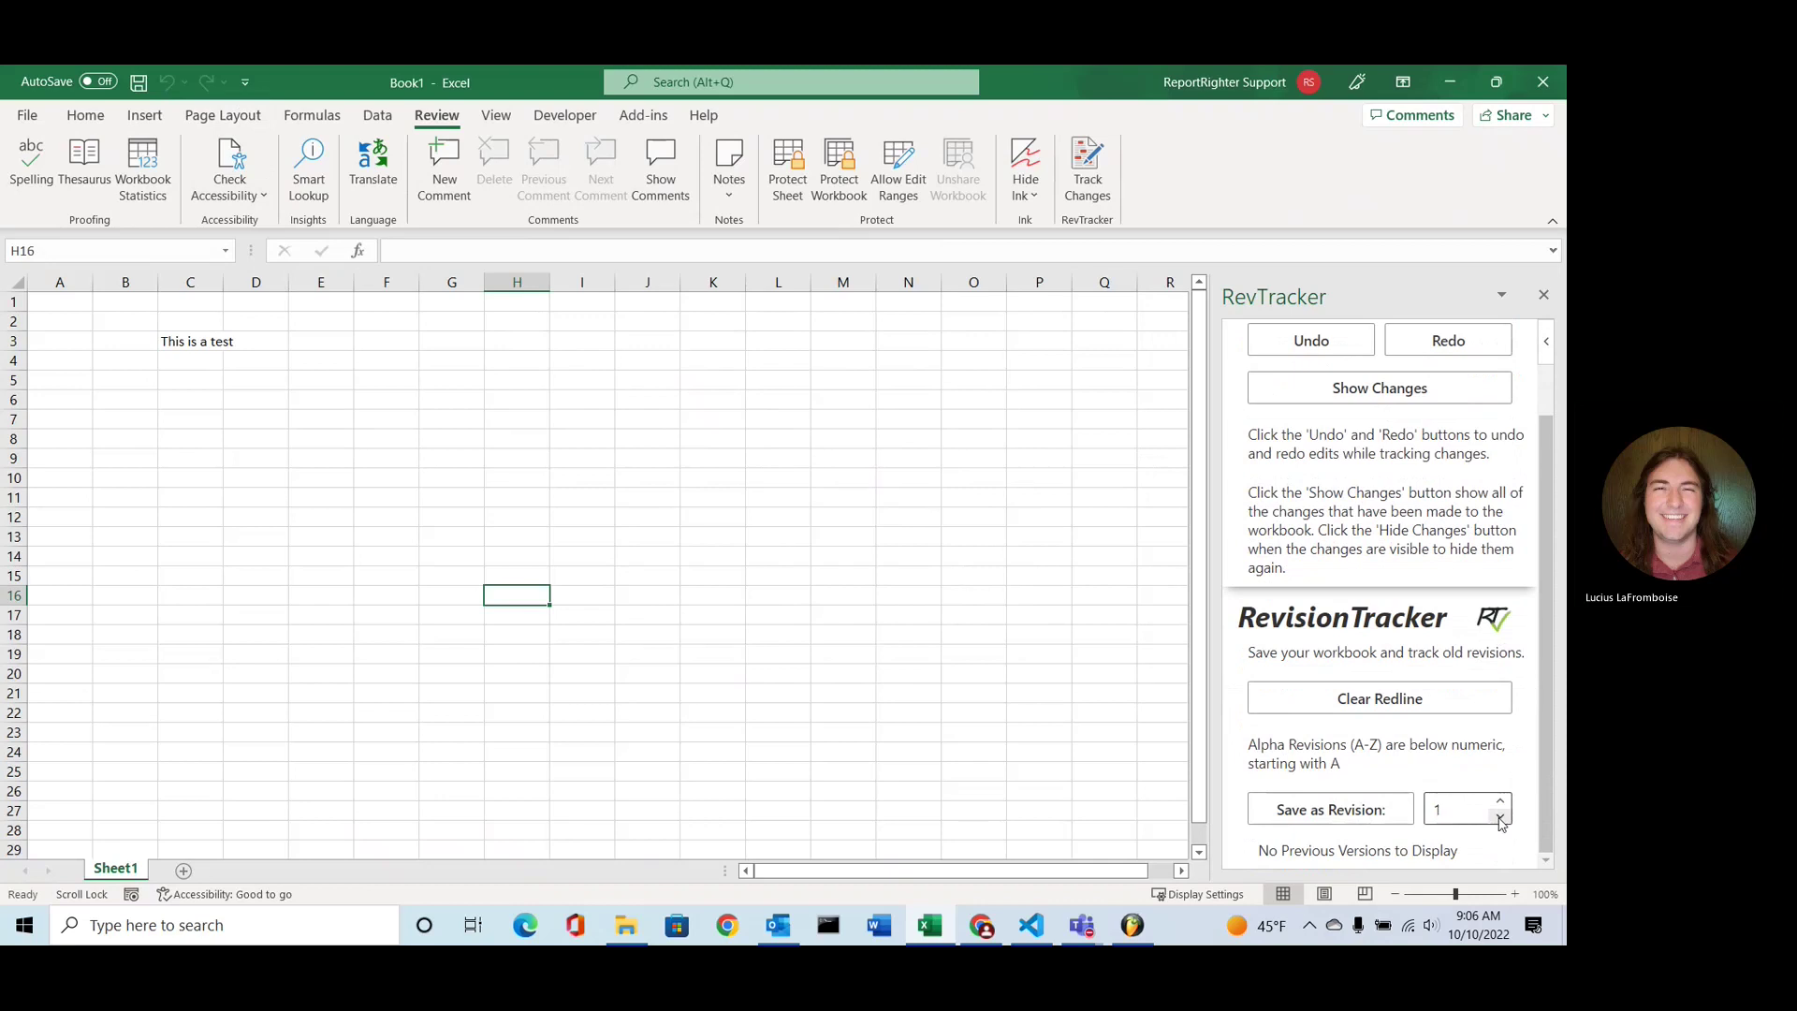
pyautogui.click(1501, 813)
pyautogui.click(1499, 803)
pyautogui.click(1499, 803)
pyautogui.click(1502, 817)
pyautogui.click(1501, 804)
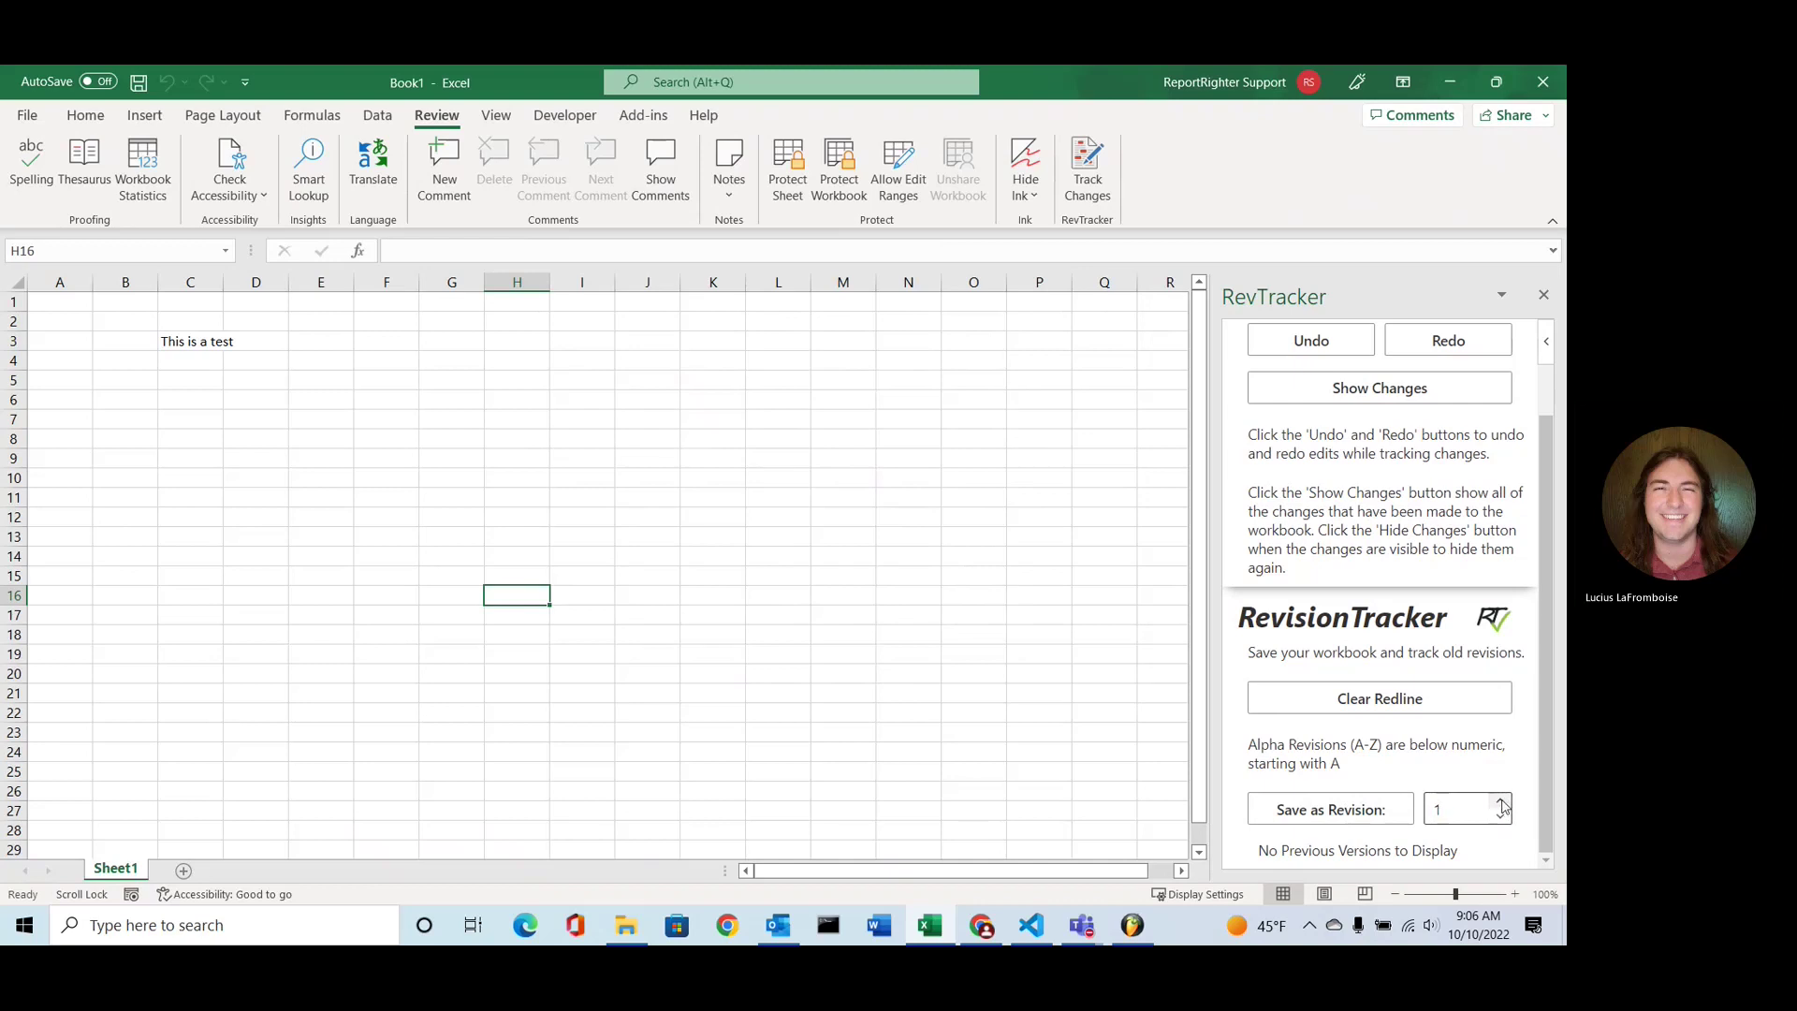
# - Save as revision 1, show Rev 1's C3 change as a comment, then remove the entry
pyautogui.click(1350, 824)
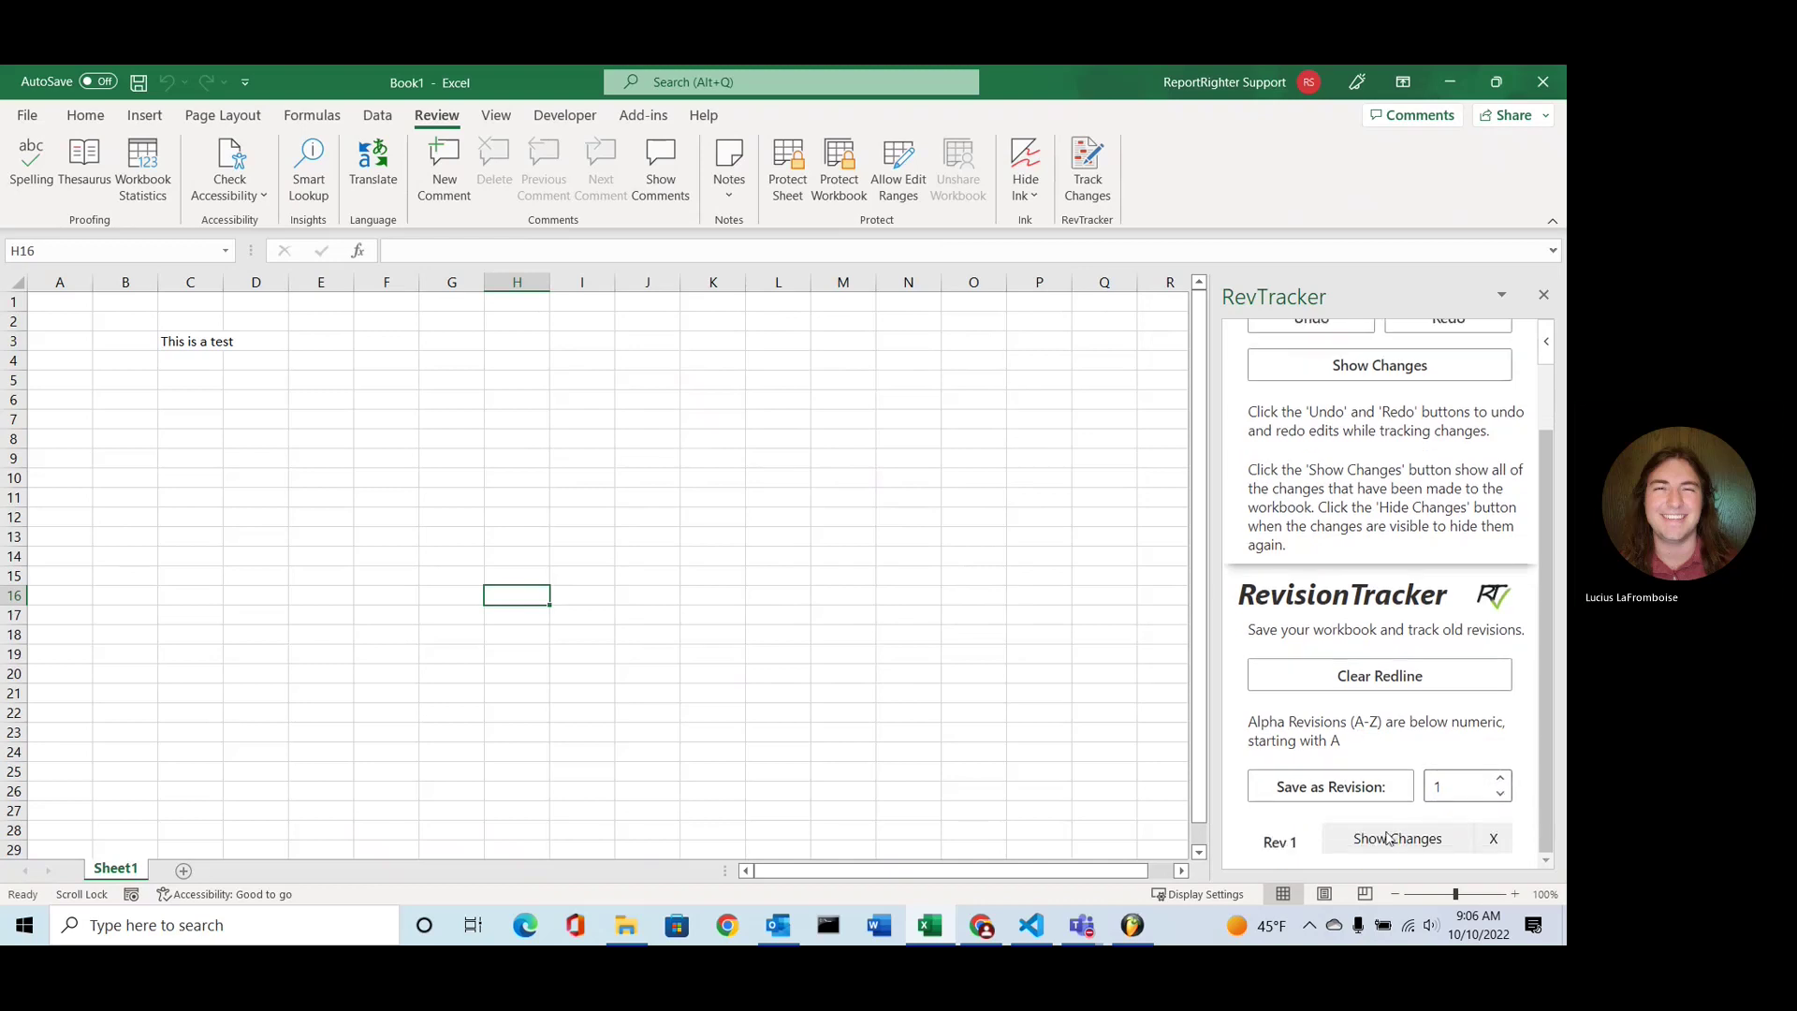
pyautogui.click(1390, 839)
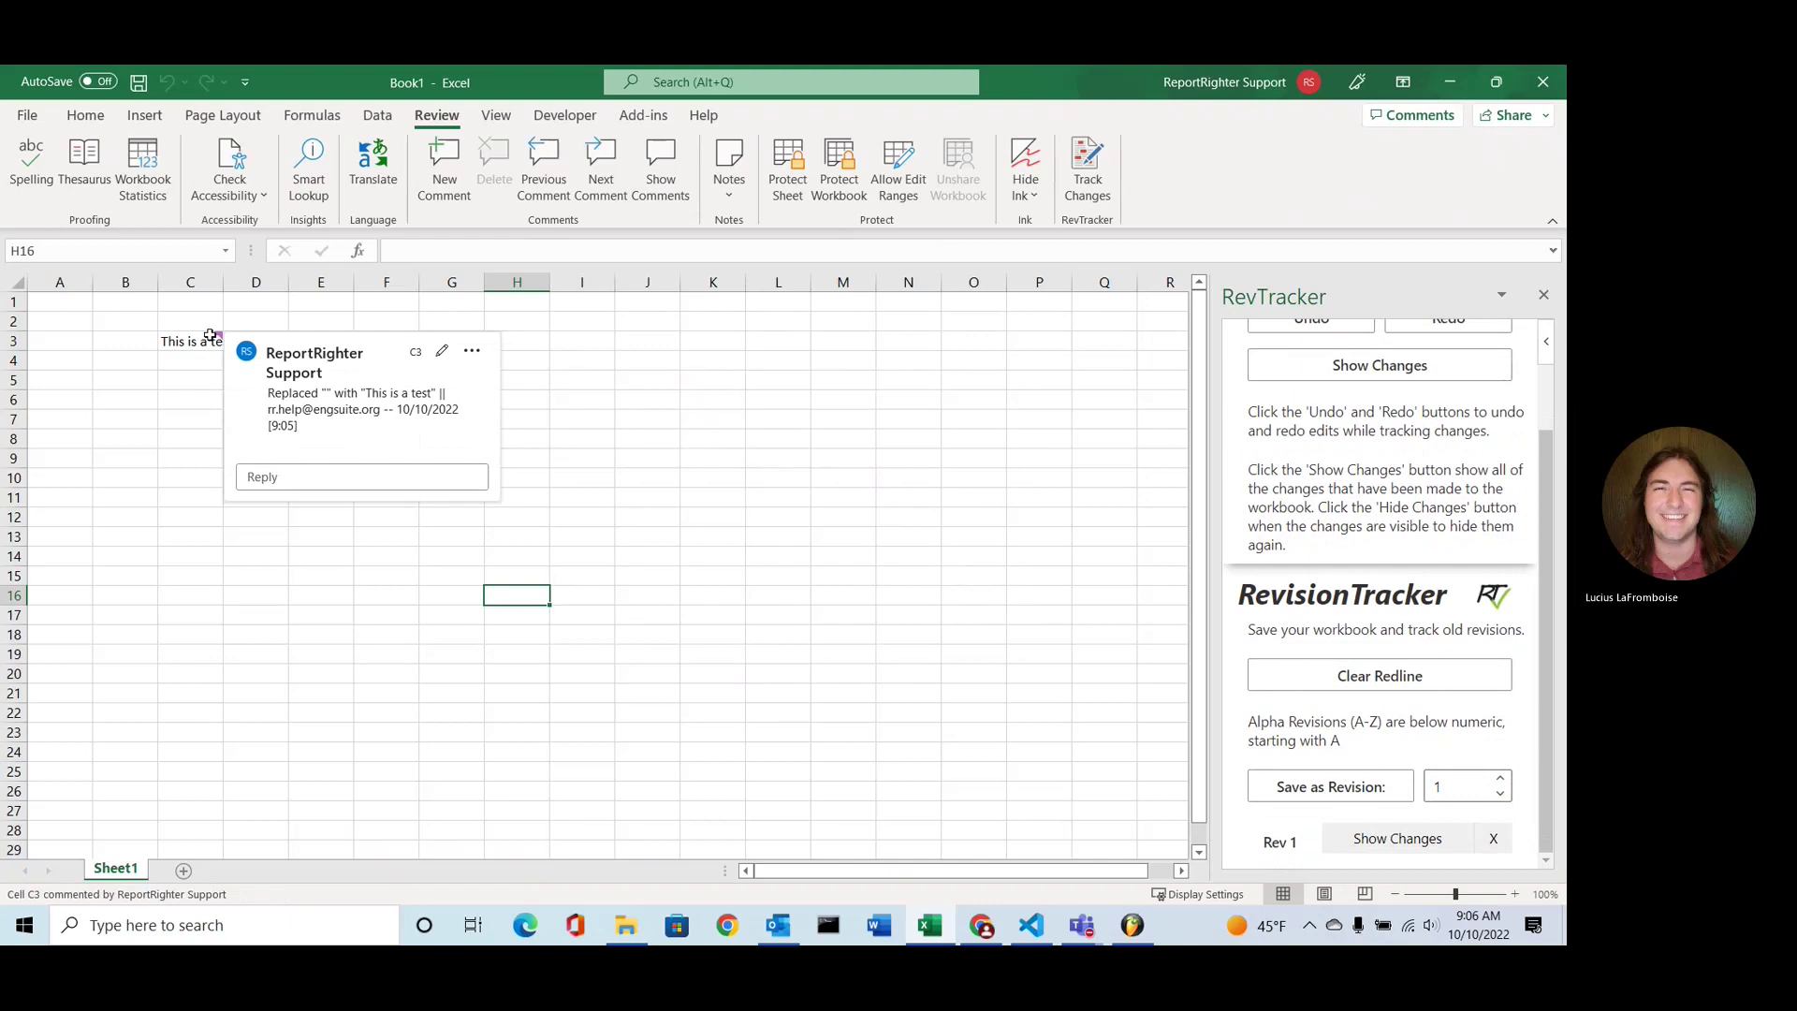
pyautogui.click(1501, 841)
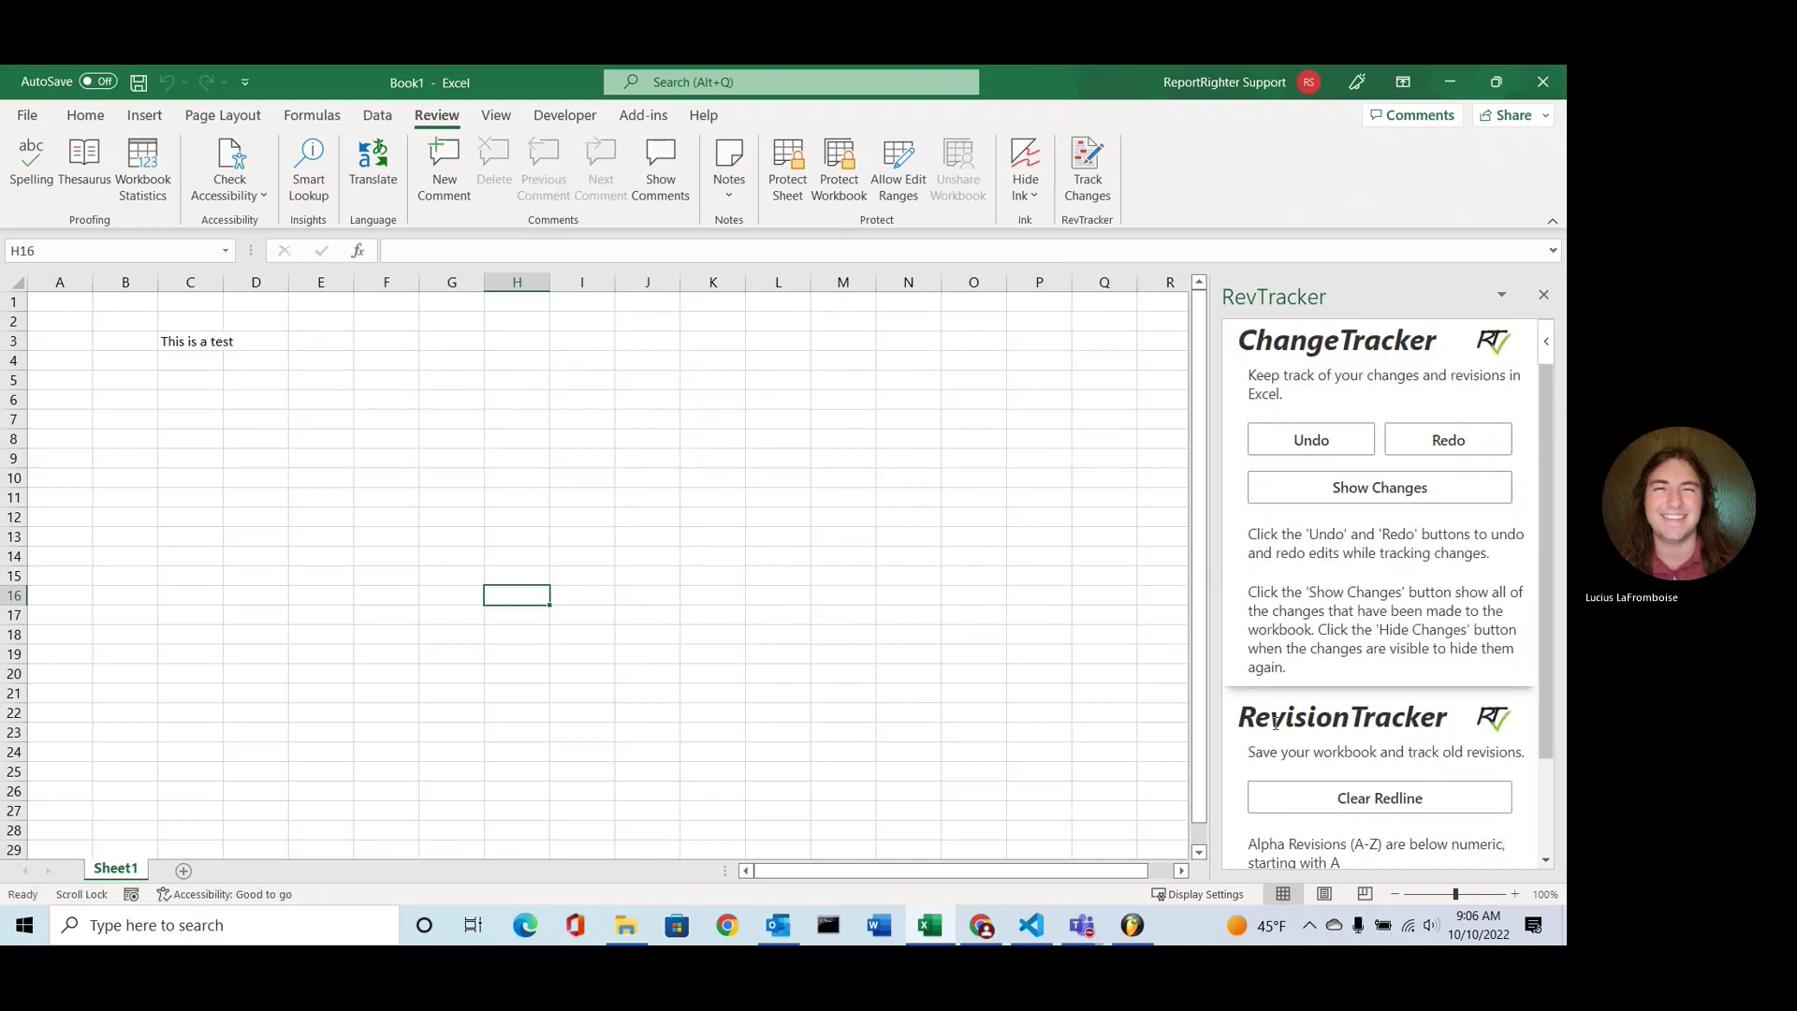